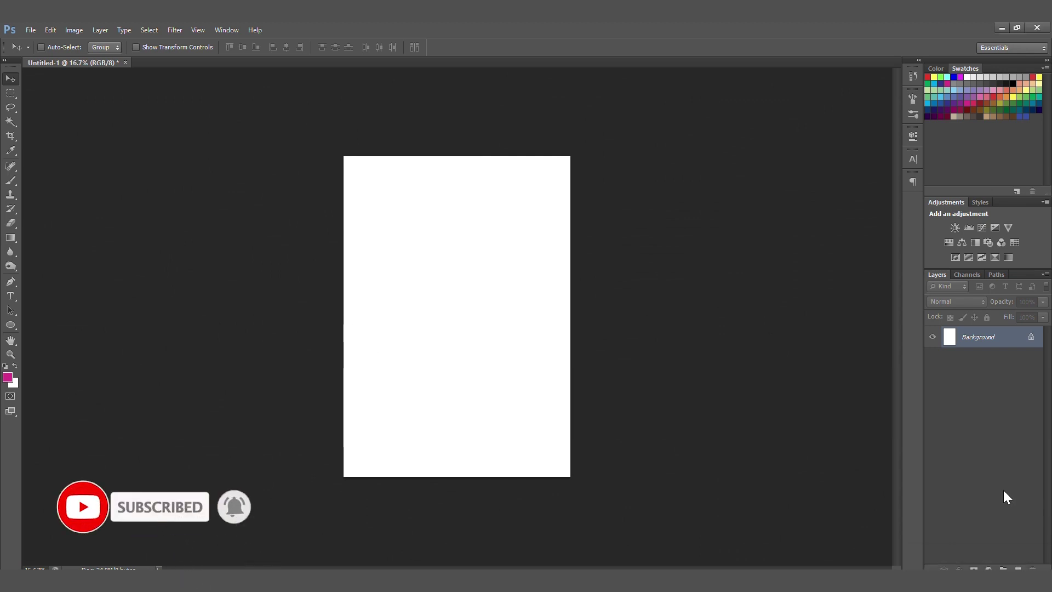
# Add a new layer above the background and fill it with a dark navy swatch colour
pyautogui.hotkey('ctrl', 'shift', 'alt', 'n')
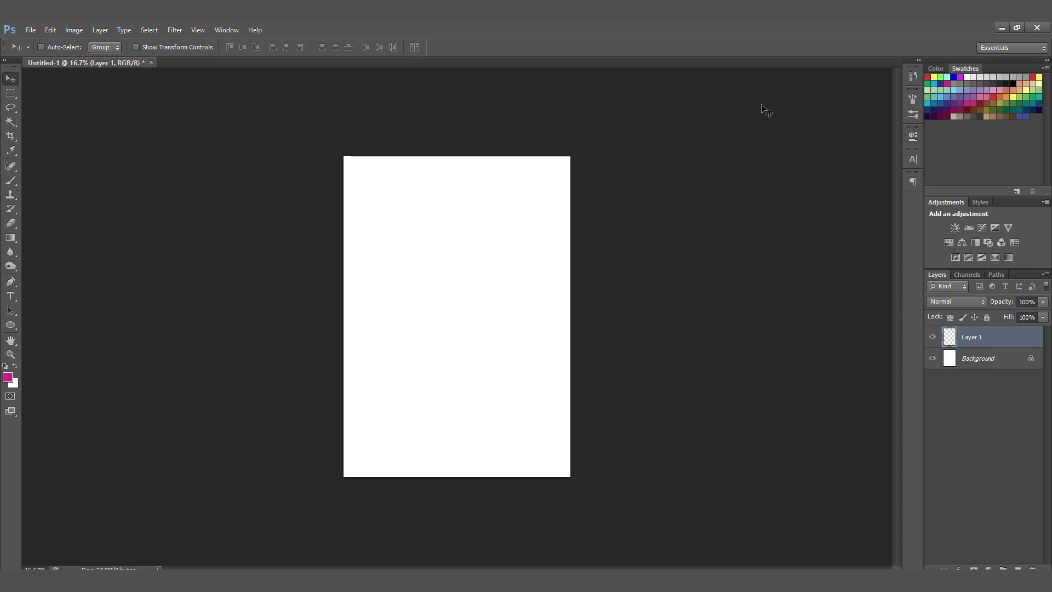
pyautogui.click(1040, 104)
pyautogui.click(1039, 110)
pyautogui.hotkey('alt', 'BackSpace')
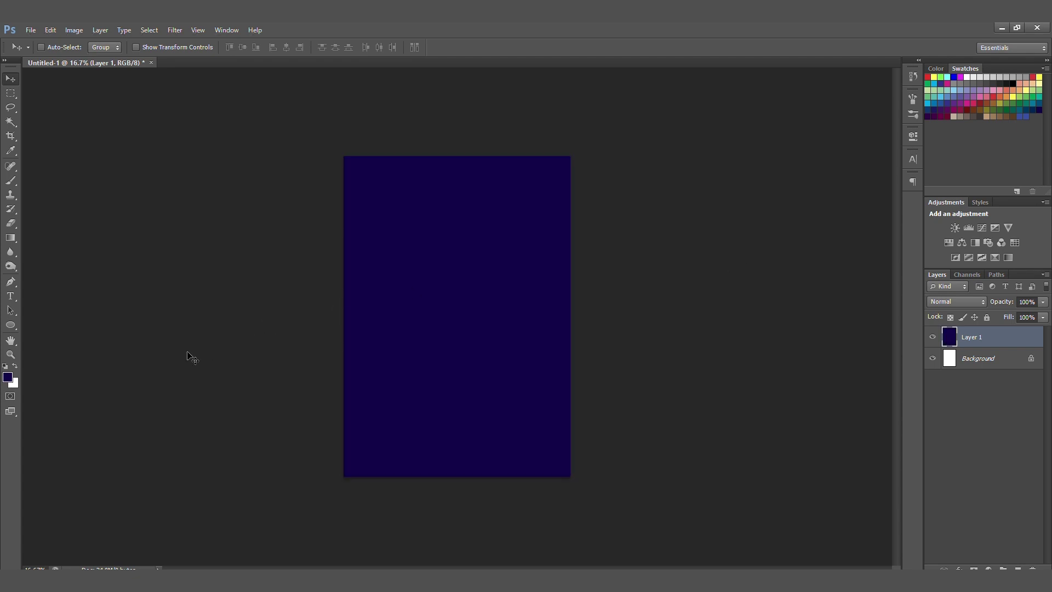
# Draw a circle about 792 px in diameter with the Ellipse tool and move it near the canvas centre
pyautogui.click(11, 327)
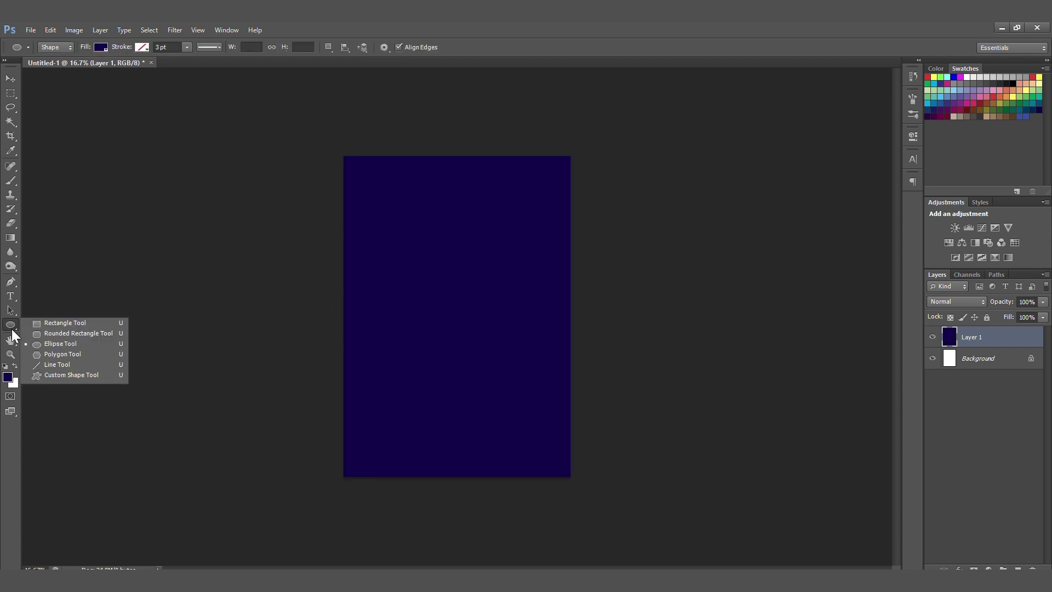
pyautogui.click(61, 343)
pyautogui.moveTo(419, 245); pyautogui.dragTo(454, 297)
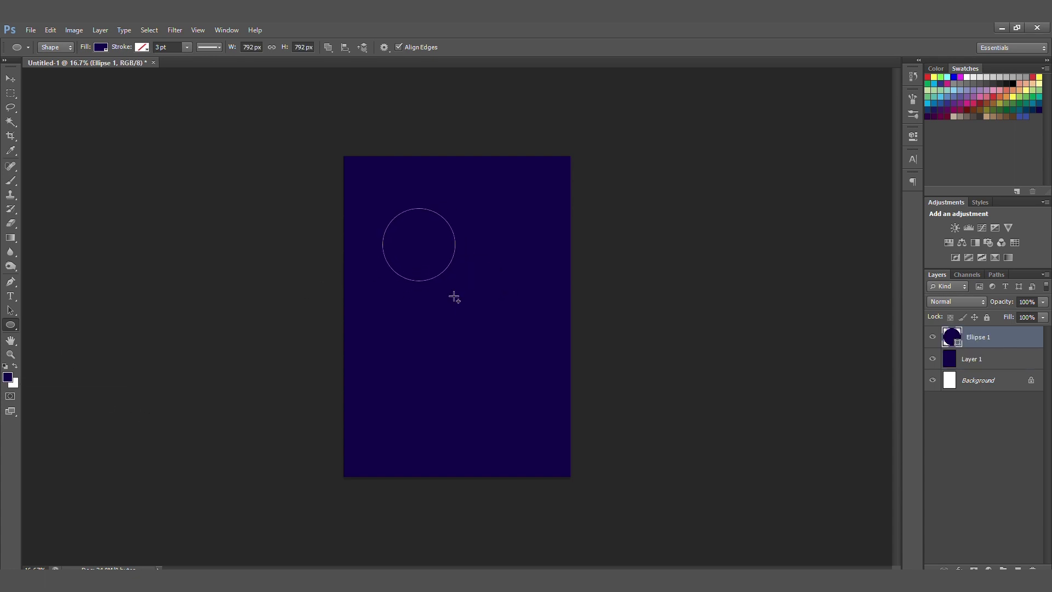
pyautogui.press('v')
pyautogui.moveTo(416, 241); pyautogui.dragTo(458, 304)
# Show the rulers and place a vertical guide at the canvas centre and a horizontal guide through the circle's centre
pyautogui.hotkey('ctrl', 'r')
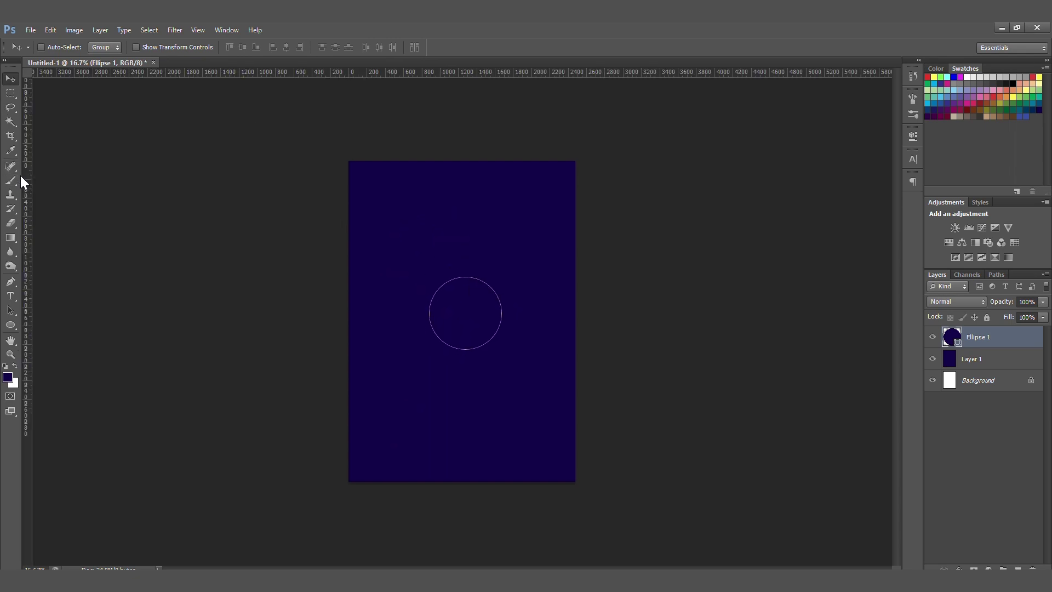
pyautogui.moveTo(27, 161); pyautogui.dragTo(461, 206)
pyautogui.moveTo(358, 73); pyautogui.dragTo(348, 312)
# Free-transform the circle and nudge it sideways until its centre sits on the vertical guide
pyautogui.hotkey('ctrl', 't')
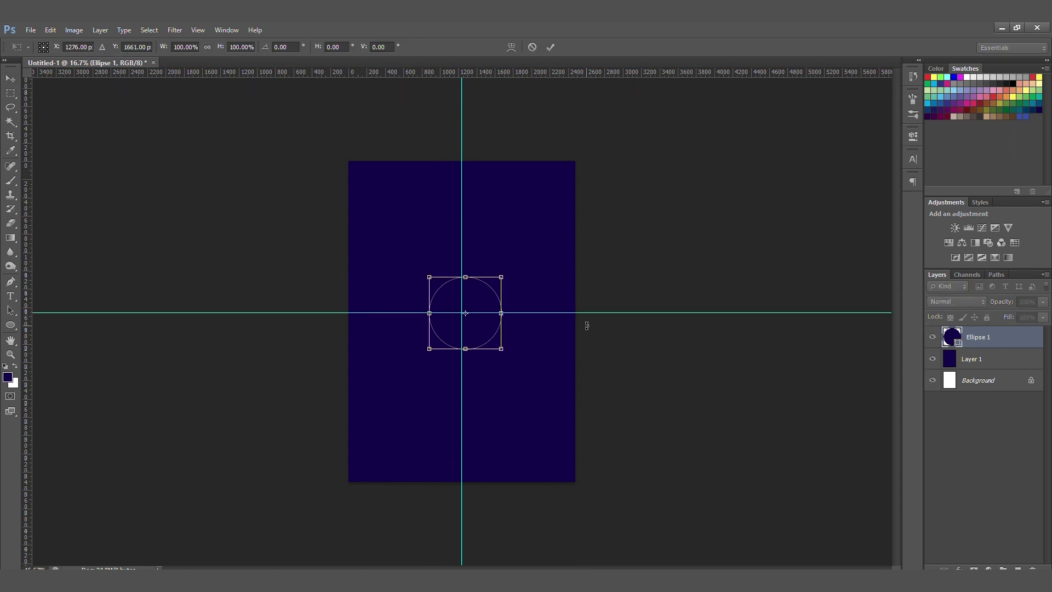
pyautogui.press('Left')
pyautogui.press('Left')
pyautogui.press('Left')
pyautogui.press('Left')
pyautogui.press('Left')
pyautogui.press('Left')
pyautogui.press('Left')
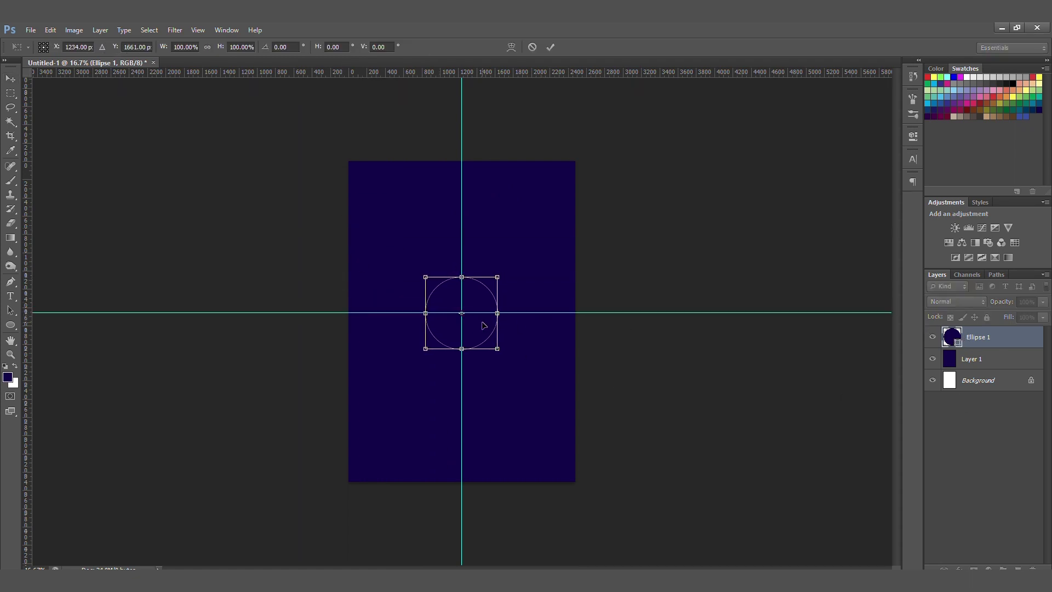
pyautogui.press('Return')
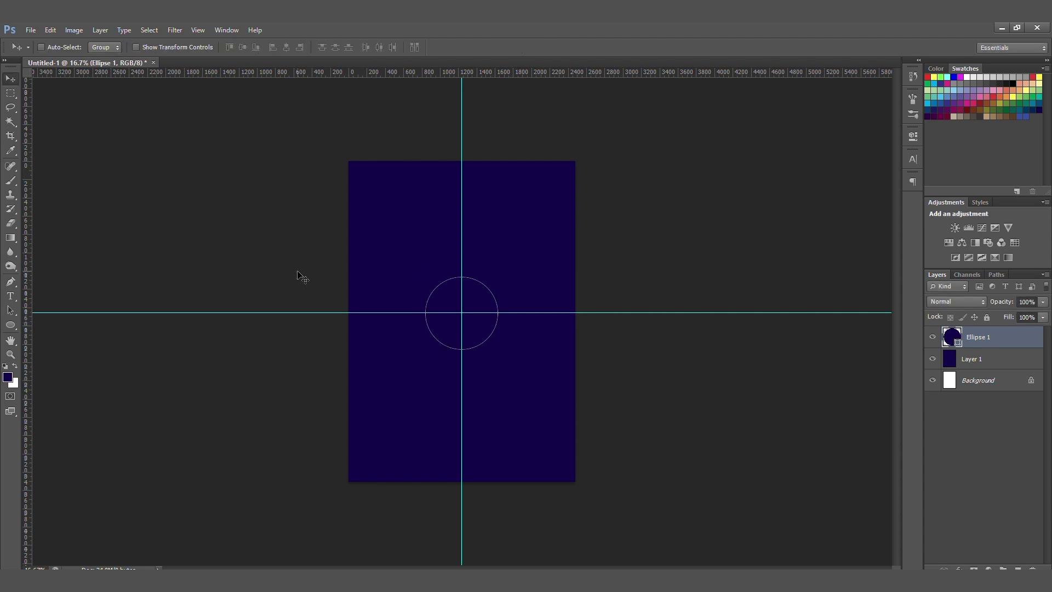
# Place horizontal guides at the circle's upper and lower edges, plus one slightly above and one slightly below the circle
pyautogui.moveTo(111, 73); pyautogui.dragTo(130, 276)
pyautogui.moveTo(182, 72); pyautogui.dragTo(193, 258)
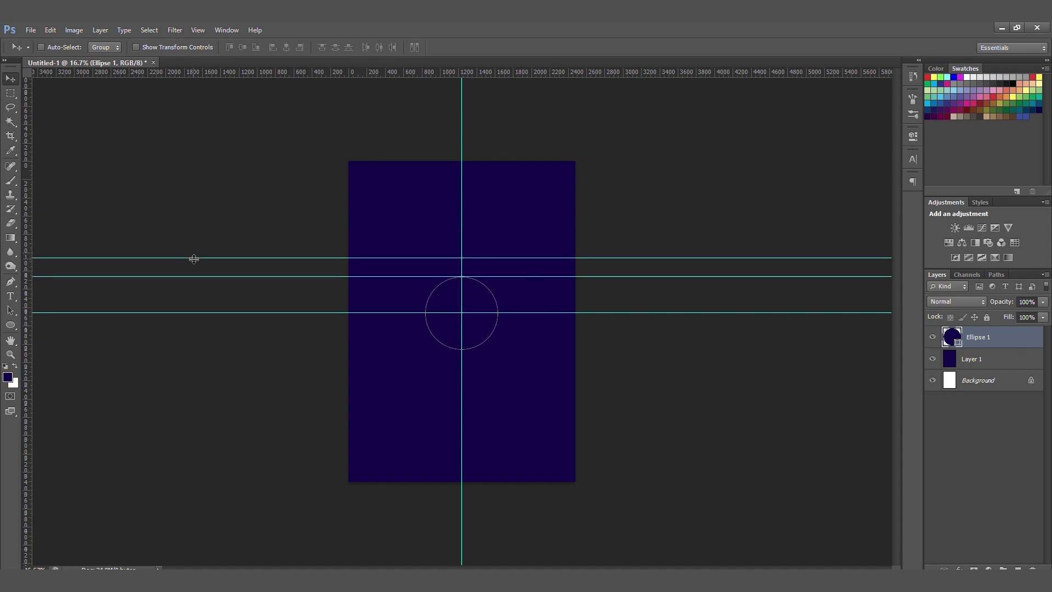
pyautogui.moveTo(227, 74); pyautogui.dragTo(238, 349)
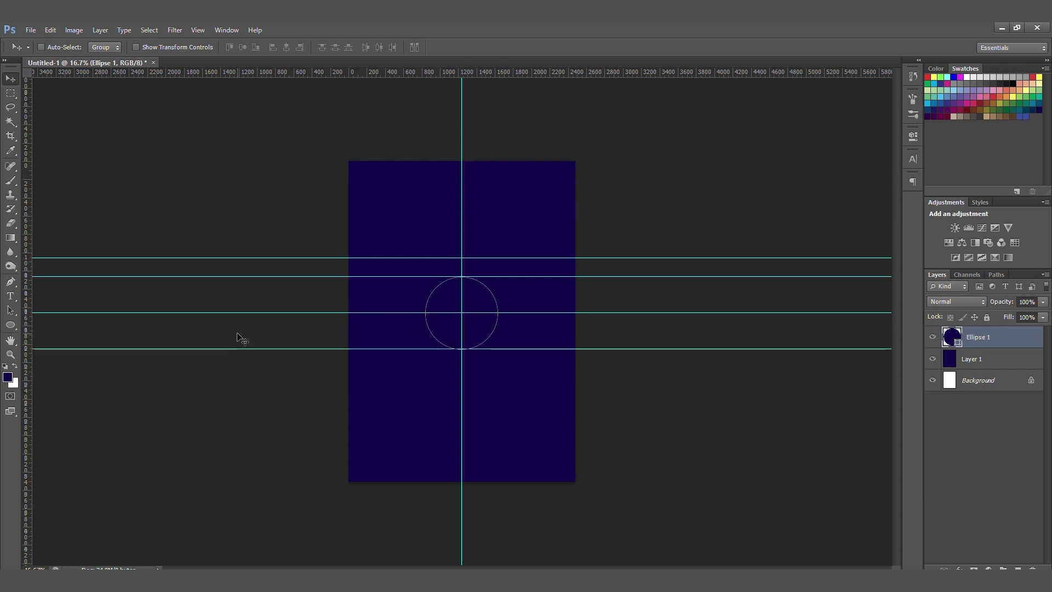
pyautogui.moveTo(276, 74); pyautogui.dragTo(290, 368)
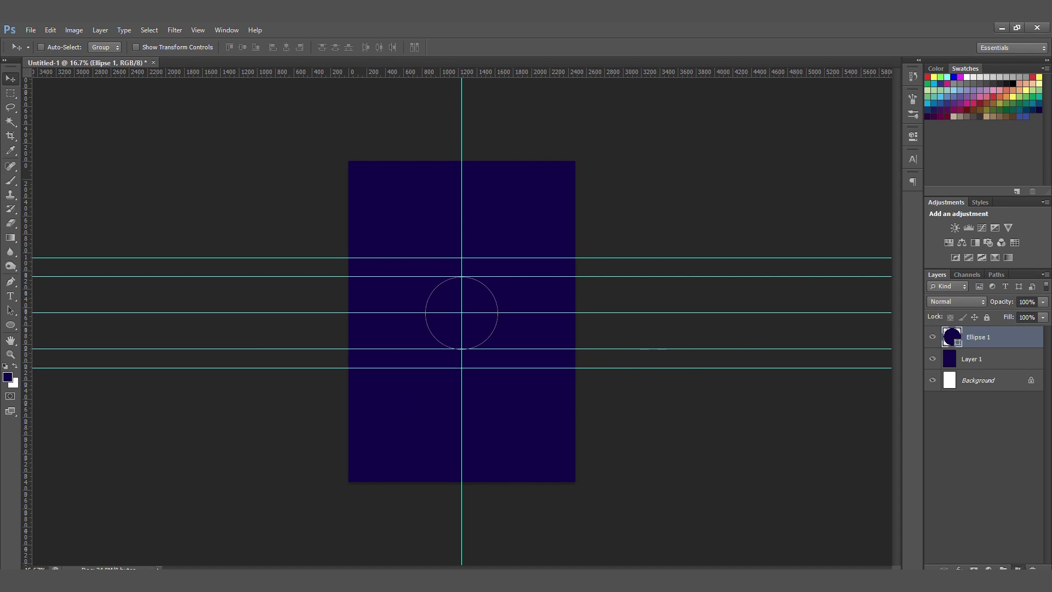
# Add an empty layer above the circle and change the circle's fill to magenta
pyautogui.click(1017, 569)
pyautogui.click(986, 359)
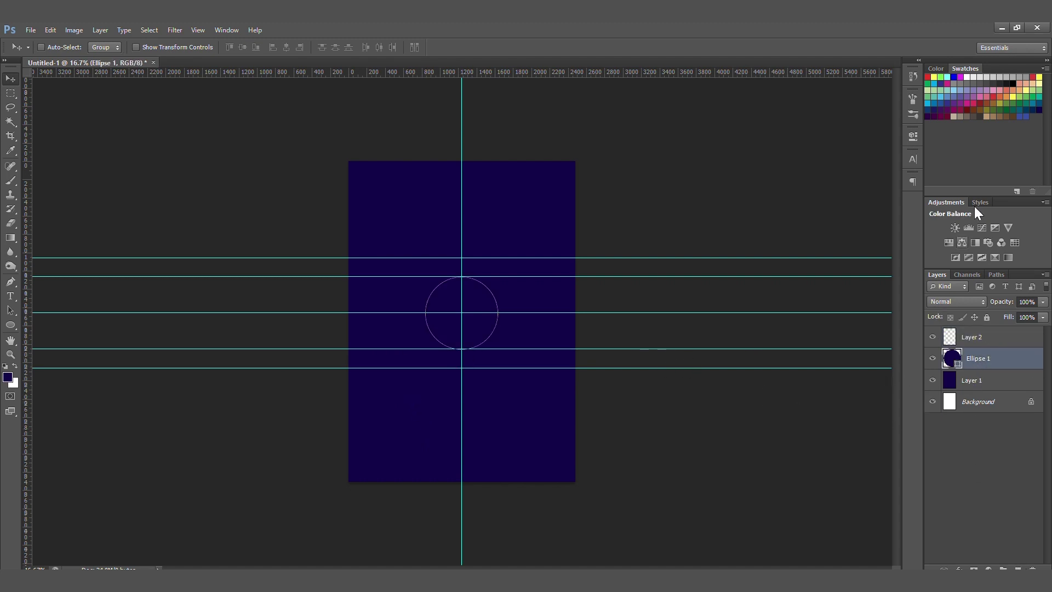
pyautogui.press('u')
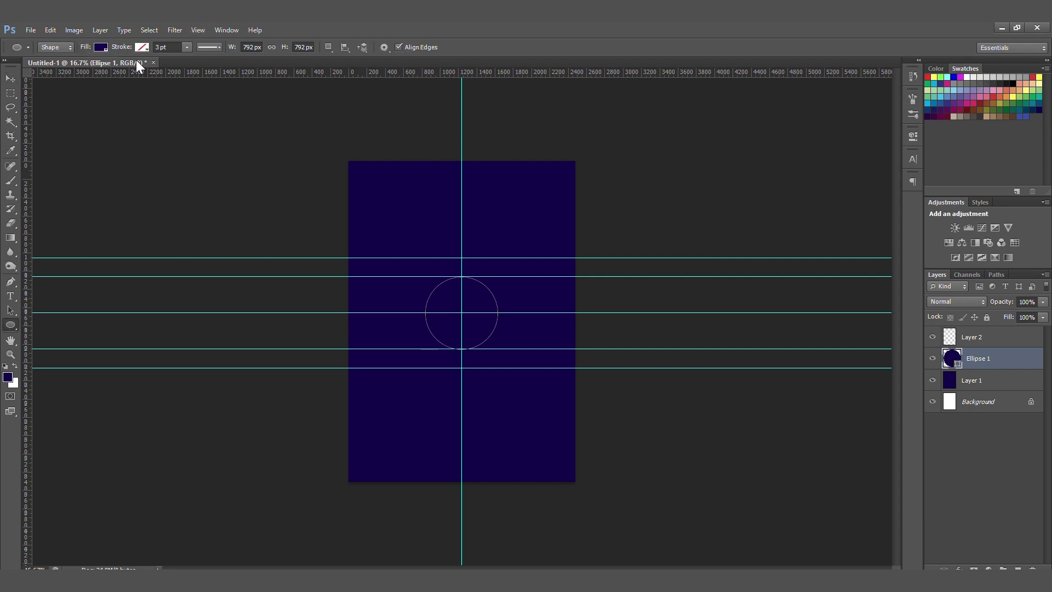
pyautogui.click(96, 47)
pyautogui.click(58, 100)
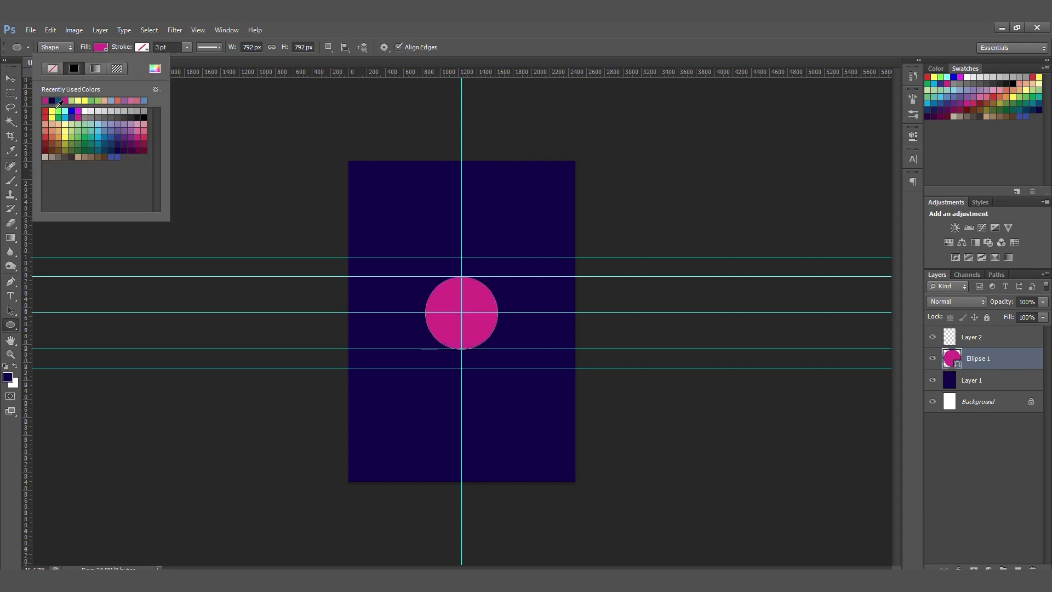
pyautogui.click(10, 80)
# On the empty layer, draw a closed pointed petal path around the circle between the outer guides and convert it to a selection
pyautogui.click(981, 337)
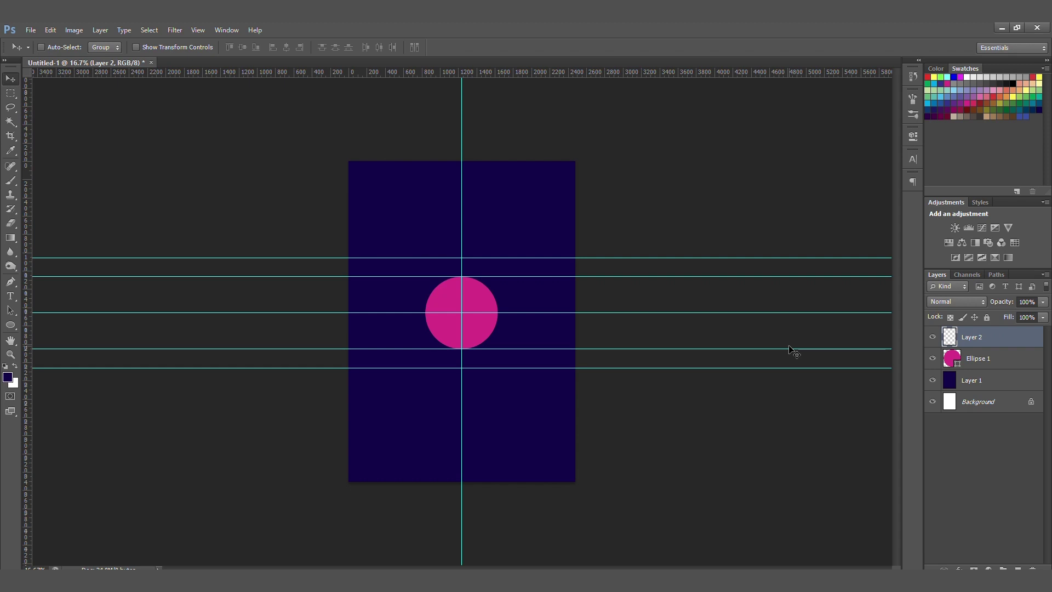
pyautogui.hotkey('ctrl', '+')
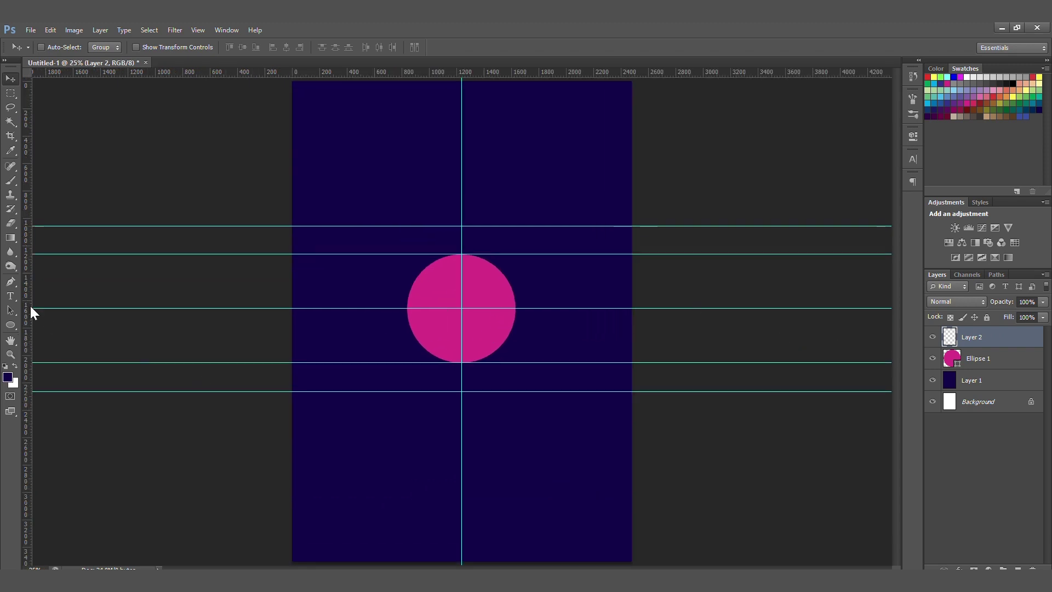
pyautogui.click(10, 282)
pyautogui.click(58, 280)
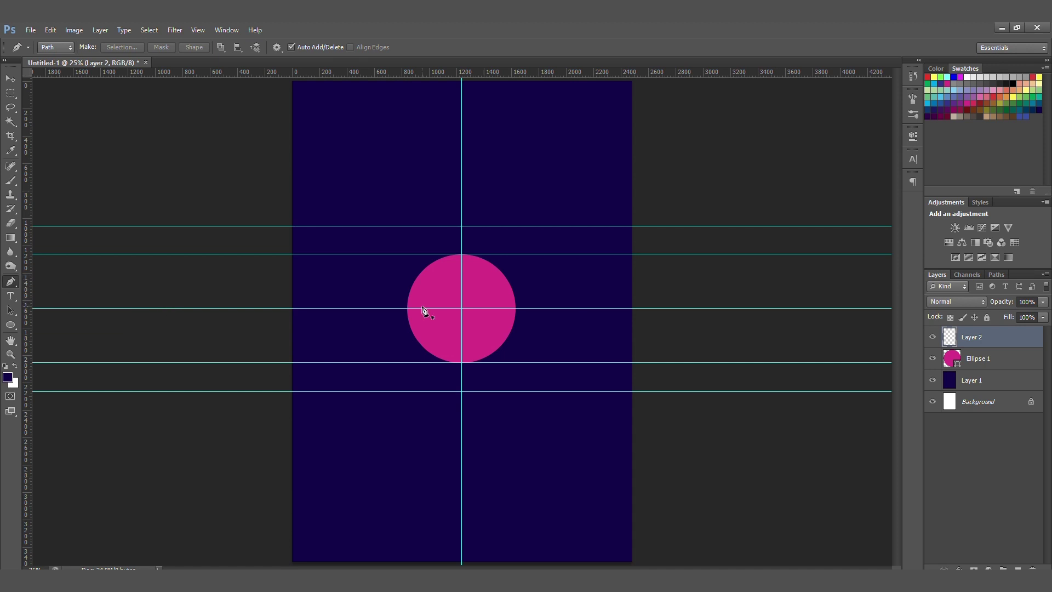
pyautogui.click(462, 226)
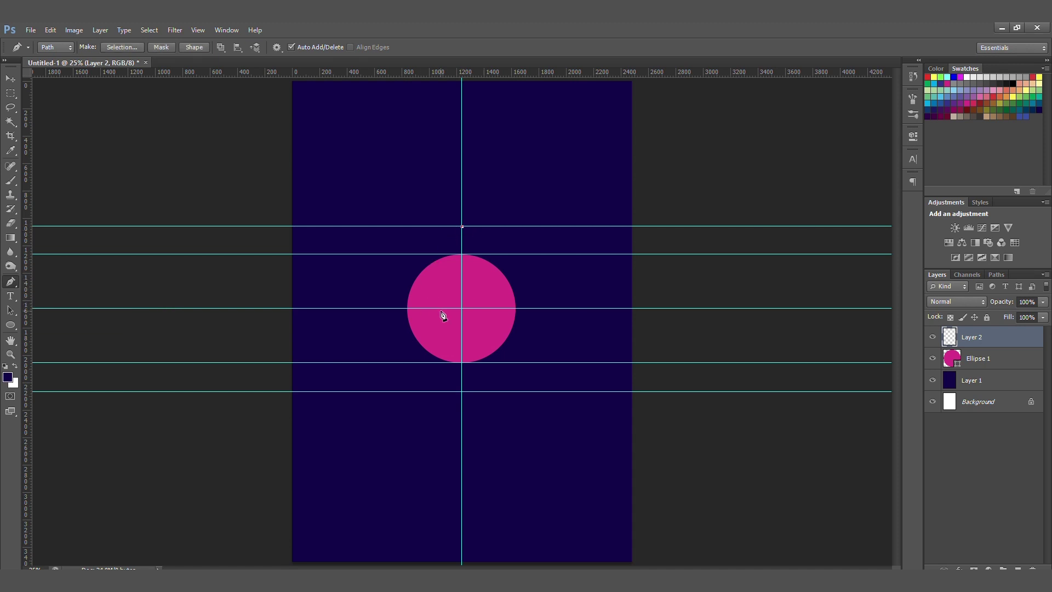
pyautogui.moveTo(405, 309); pyautogui.dragTo(408, 347)
pyautogui.press('Right')
pyautogui.press('Right')
pyautogui.press('Right')
pyautogui.click(462, 392)
pyautogui.moveTo(516, 308); pyautogui.dragTo(521, 271)
pyautogui.click(462, 226)
pyautogui.rightClick(478, 280)
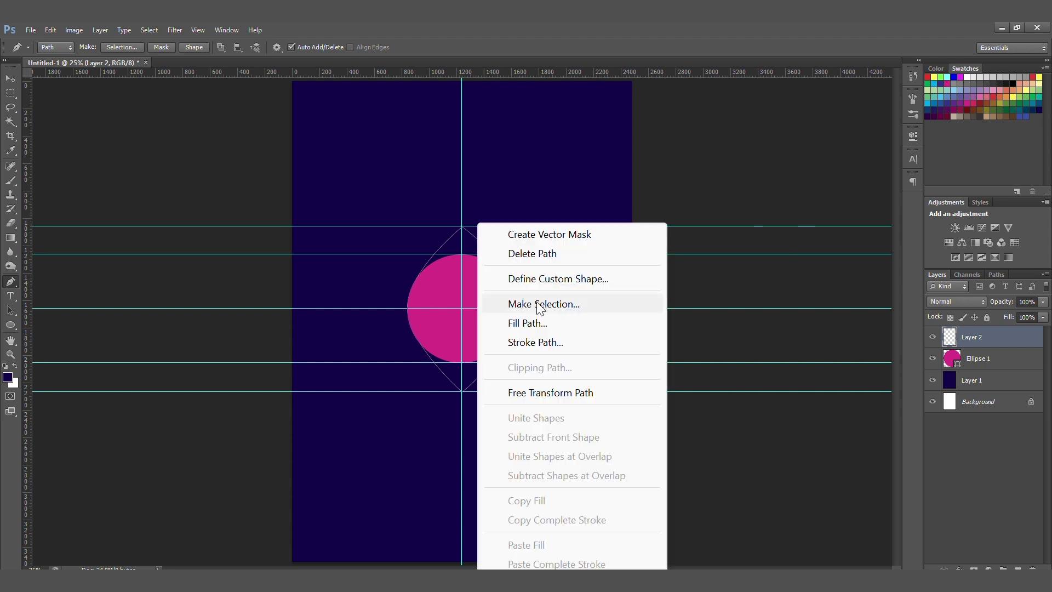
pyautogui.click(540, 304)
pyautogui.click(582, 196)
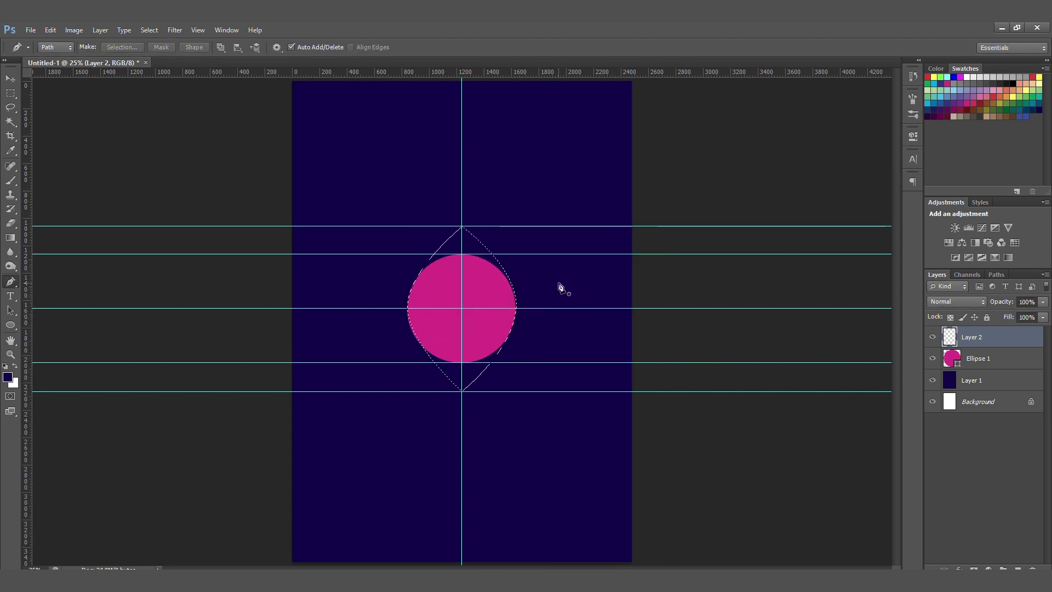
# Fill the petal selection with the circle's magenta using a large hard brush at 100% opacity
pyautogui.click(473, 287)
pyautogui.press('b')
pyautogui.click(473, 304)
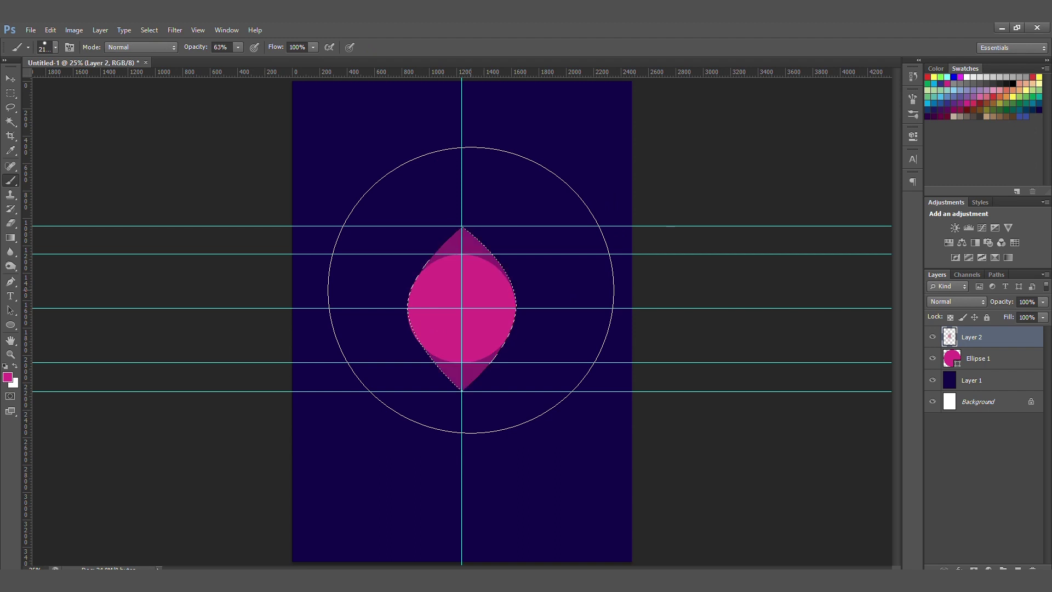
pyautogui.rightClick(474, 304)
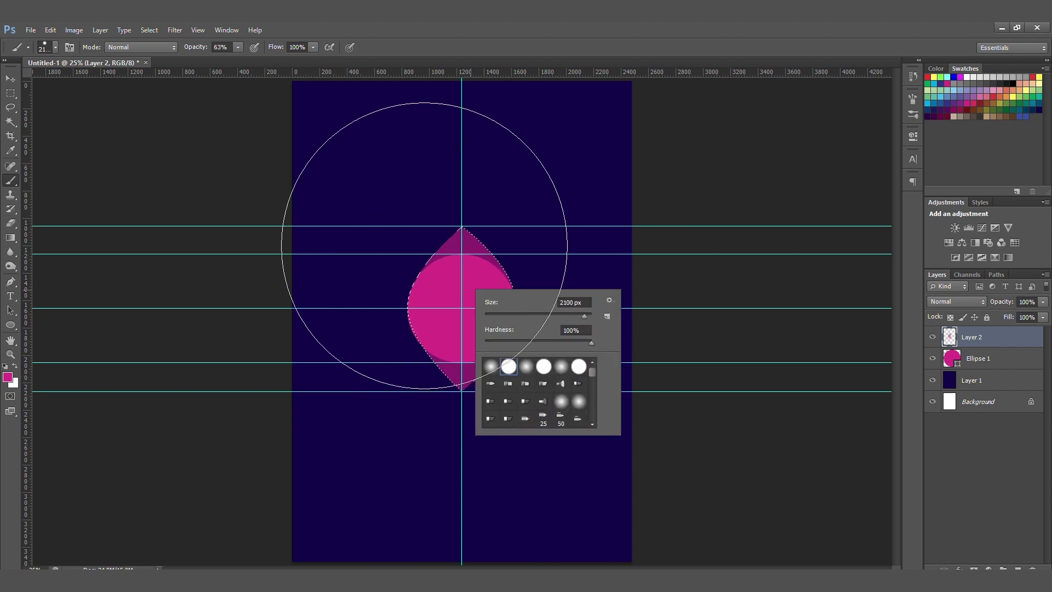
pyautogui.moveTo(238, 46); pyautogui.dragTo(266, 59)
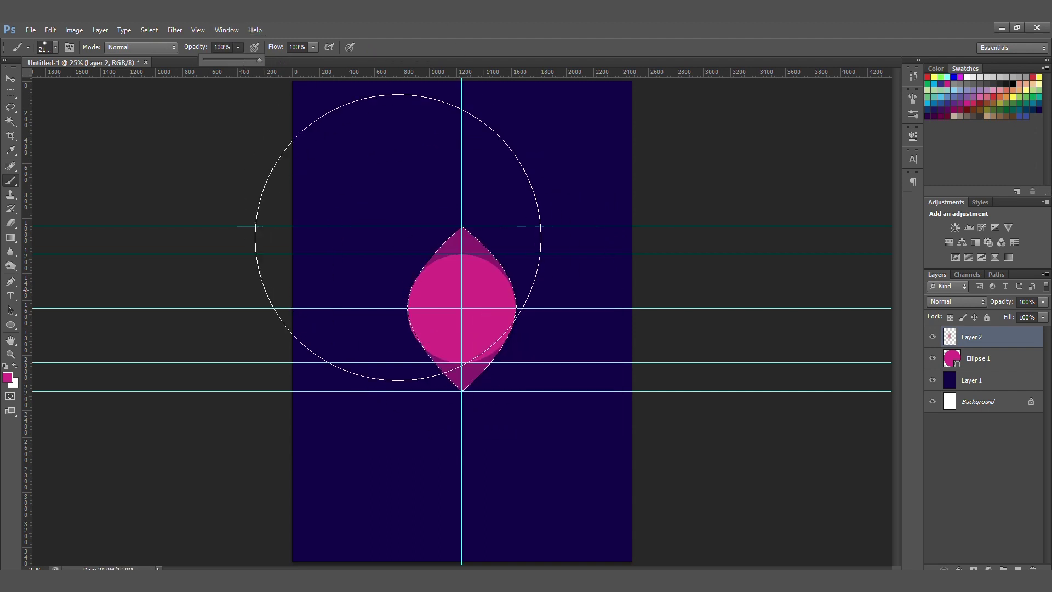
pyautogui.click(478, 308)
# Clear the selection and delete the circle's shape layer
pyautogui.hotkey('ctrl', 'd')
pyautogui.press('w')
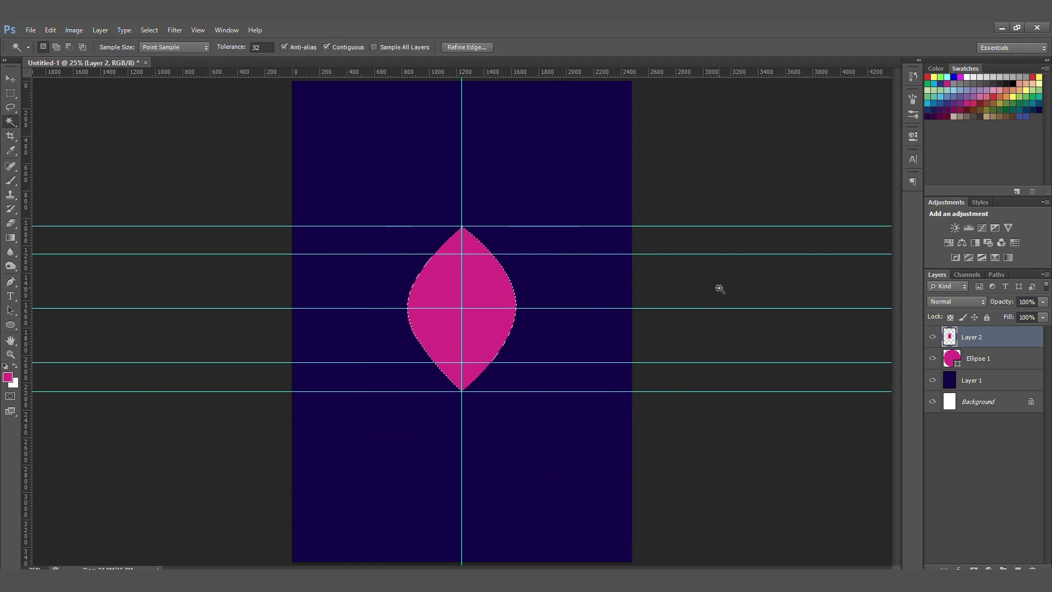
pyautogui.click(968, 358)
pyautogui.press('Delete')
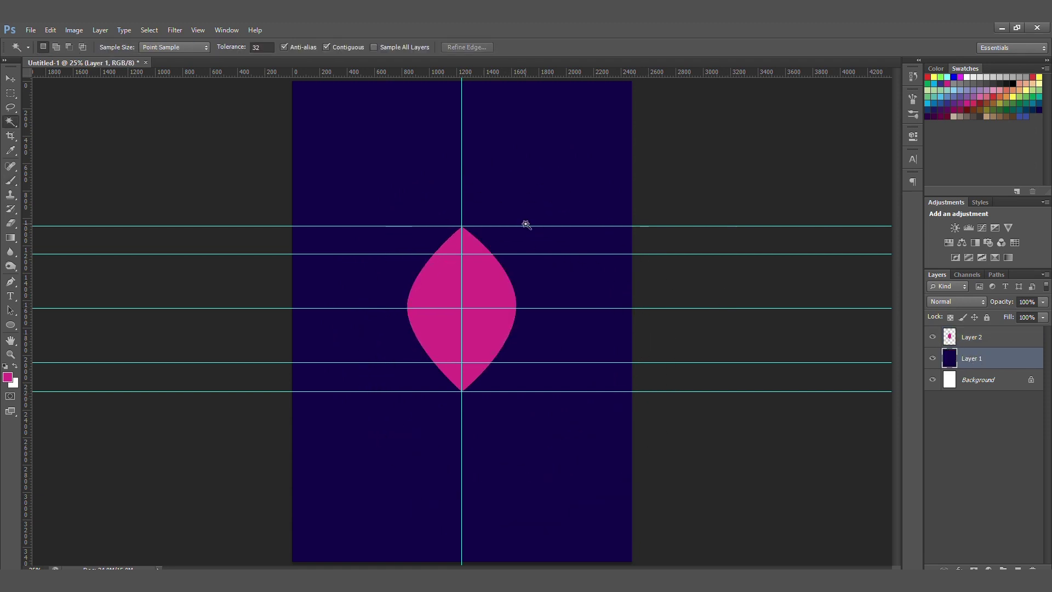
# Remove all the horizontal guides and the vertical guide from the canvas
pyautogui.press('v')
pyautogui.moveTo(521, 226); pyautogui.dragTo(515, 70)
pyautogui.moveTo(508, 253); pyautogui.dragTo(512, 69)
pyautogui.moveTo(528, 309); pyautogui.dragTo(550, 77)
pyautogui.hotkey('ctrl', 'z')
pyautogui.moveTo(544, 310); pyautogui.dragTo(554, 26)
pyautogui.moveTo(512, 361); pyautogui.dragTo(532, 26)
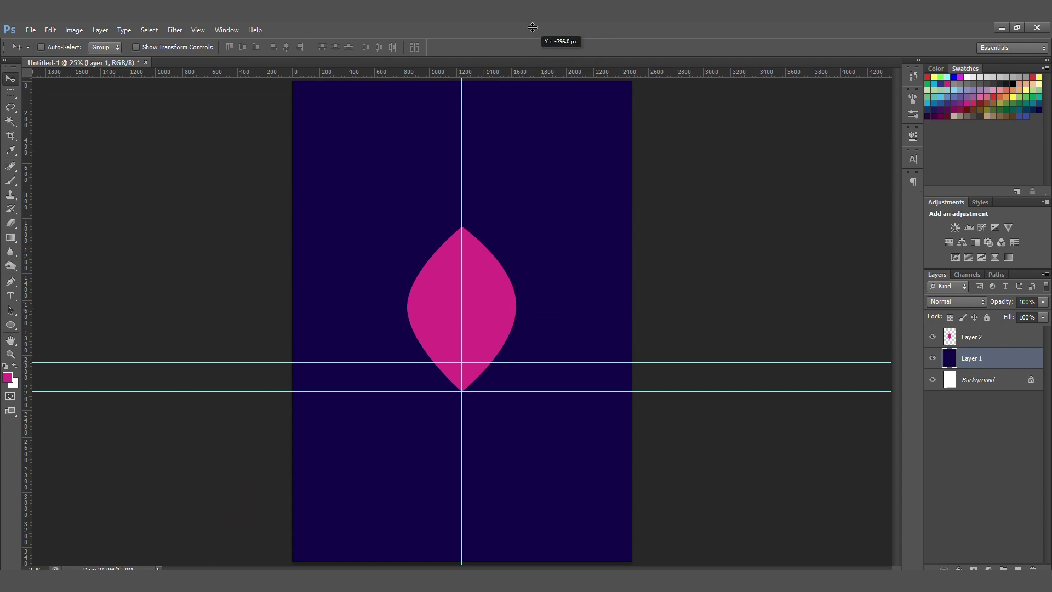
pyautogui.moveTo(518, 391); pyautogui.dragTo(544, 59)
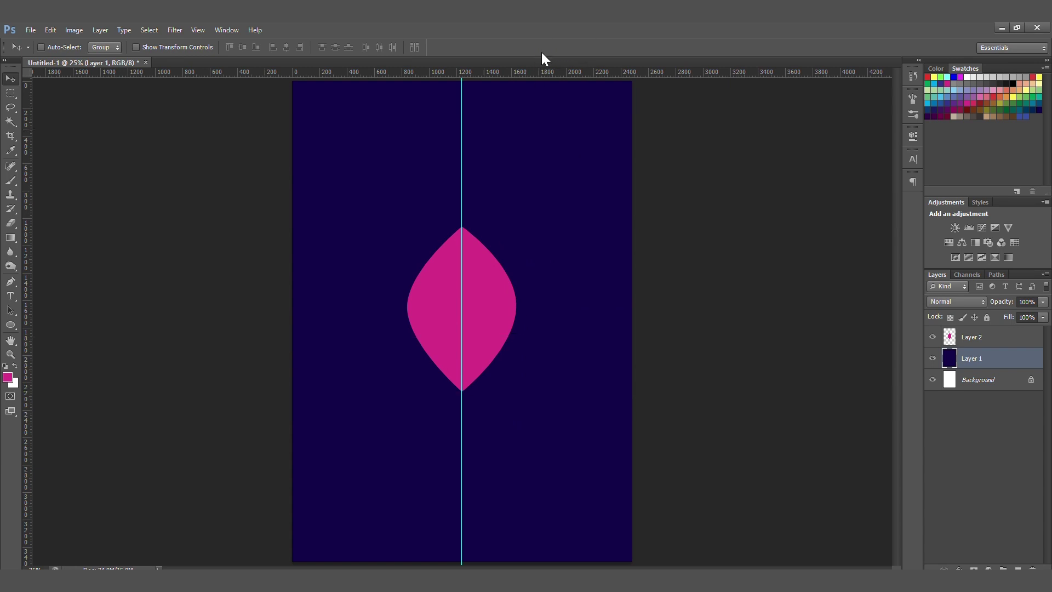
pyautogui.moveTo(462, 209); pyautogui.dragTo(28, 193)
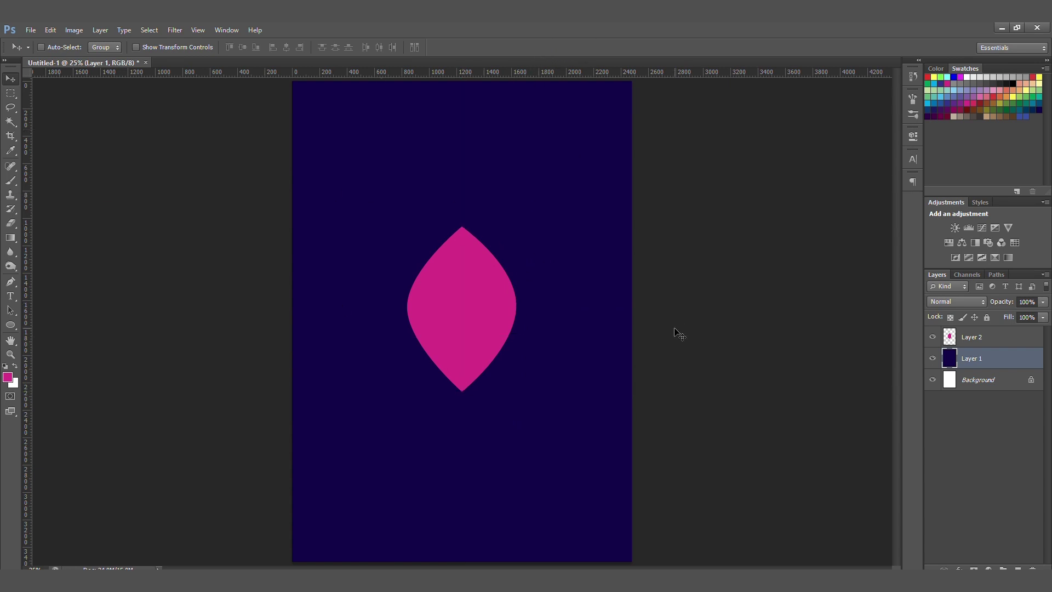
# Add a layer mask to the petal layer and set the Gradient tool to the Foreground to Background preset
pyautogui.click(989, 339)
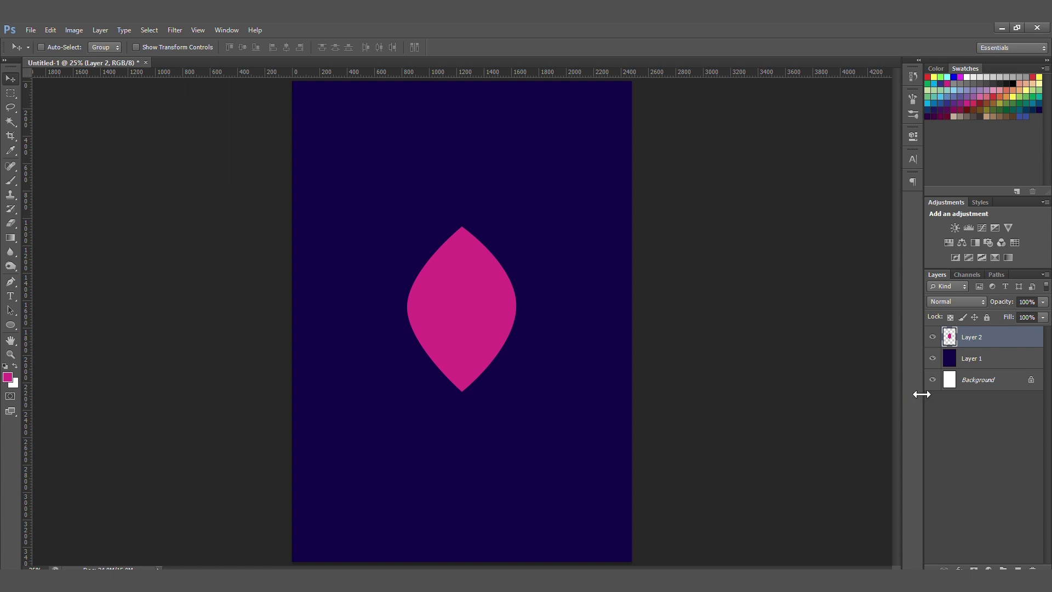
pyautogui.click(973, 569)
pyautogui.click(18, 237)
pyautogui.click(74, 235)
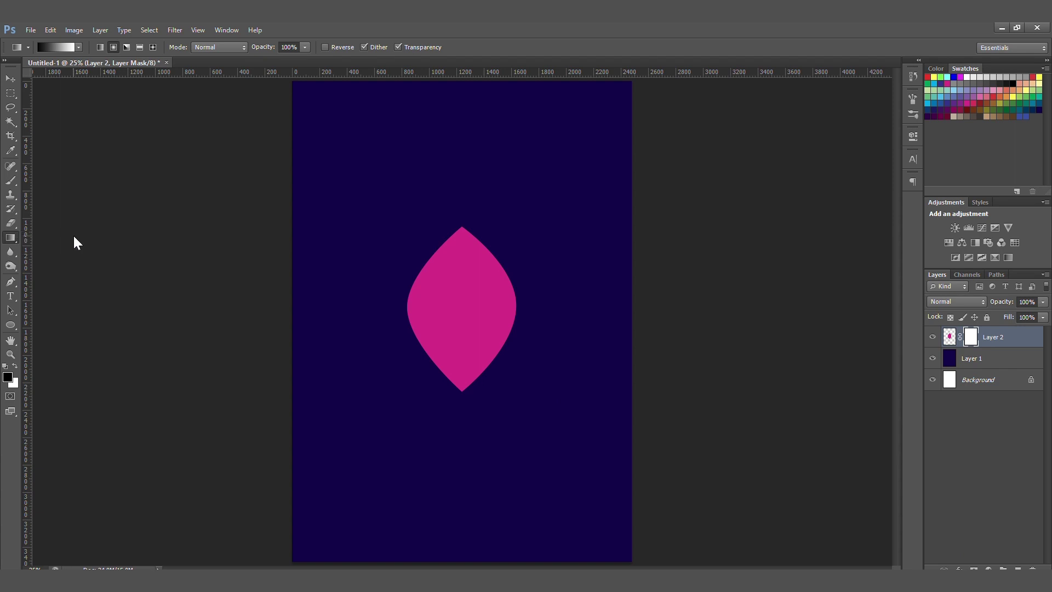
pyautogui.click(68, 47)
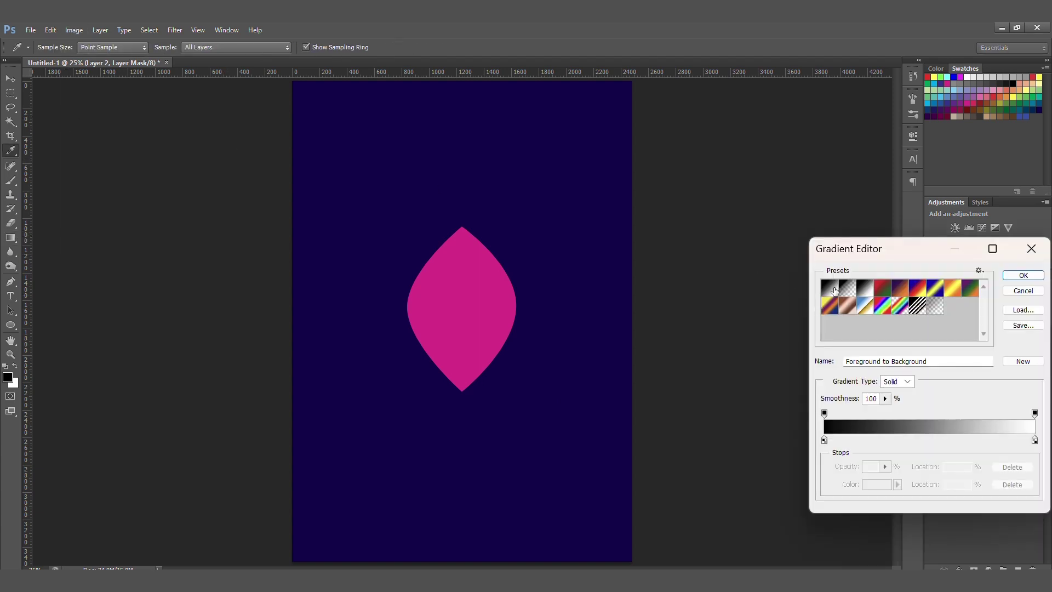
pyautogui.click(1027, 277)
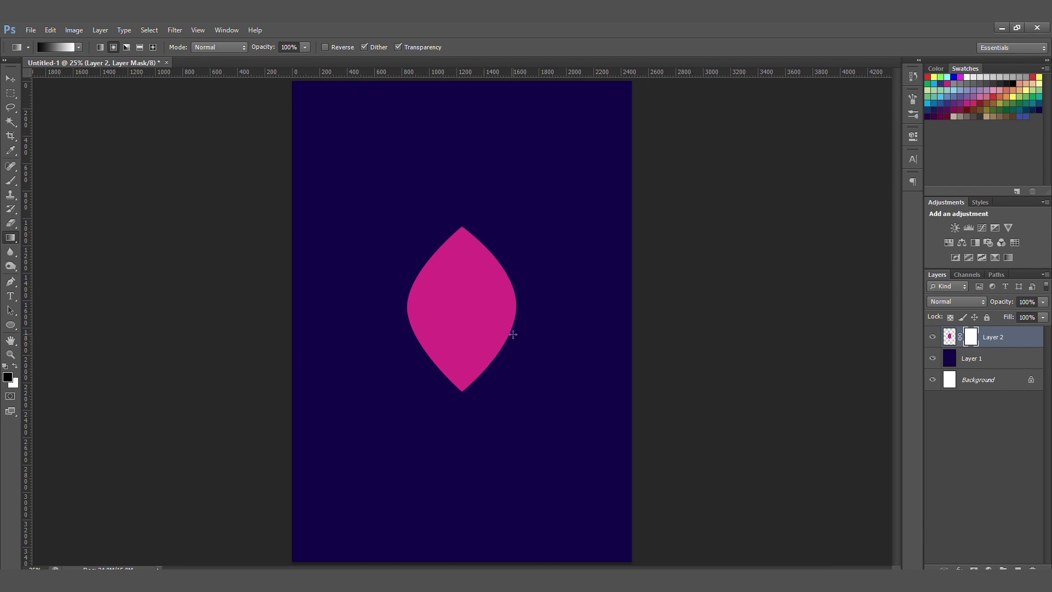
# Apply a radial black-to-white gradient on the mask from the petal's lower tip past its upper tip, fading out the base
pyautogui.moveTo(451, 275); pyautogui.dragTo(451, 275)
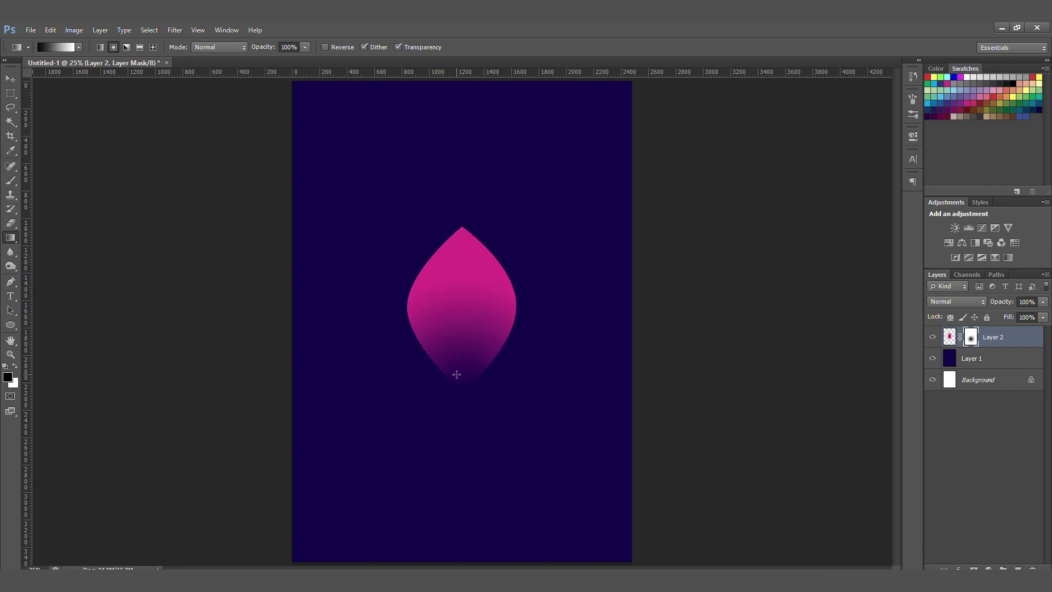
pyautogui.moveTo(456, 374); pyautogui.dragTo(475, 240)
pyautogui.moveTo(460, 362); pyautogui.dragTo(450, 201)
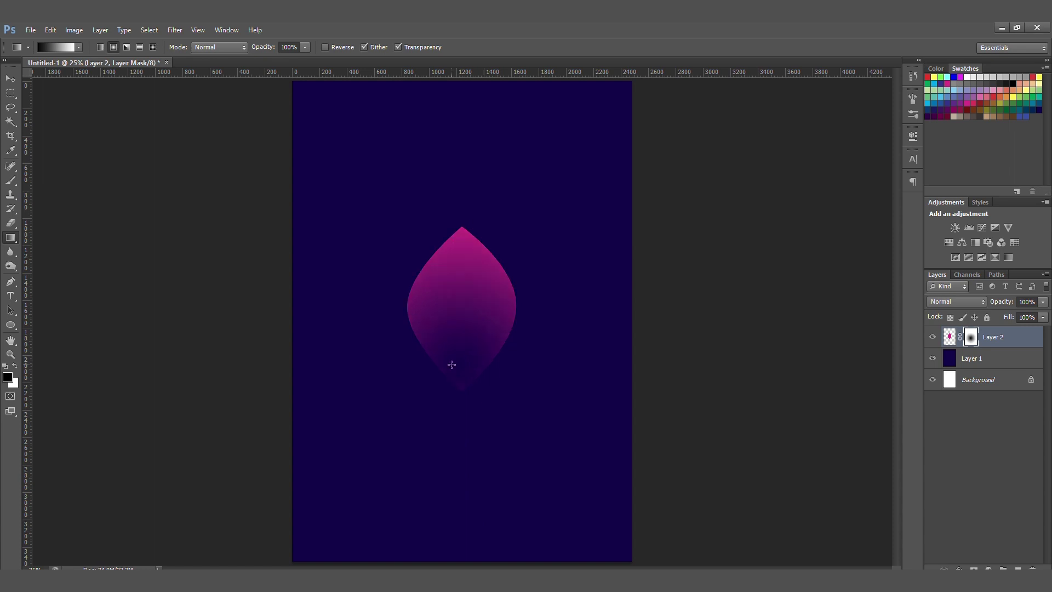
pyautogui.moveTo(463, 391); pyautogui.dragTo(461, 179)
pyautogui.moveTo(463, 382); pyautogui.dragTo(463, 207)
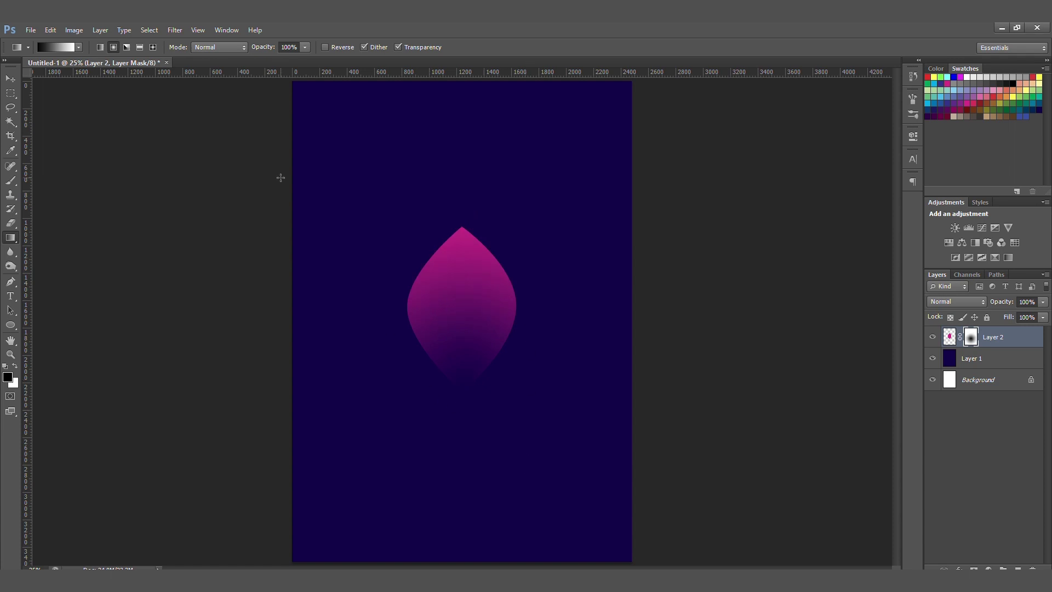
# Replace the petal mask's radial fade with a linear black-to-white gradient running from near the petal's lower tip to its upper tip
pyautogui.moveTo(460, 381); pyautogui.dragTo(467, 221)
pyautogui.moveTo(464, 364); pyautogui.dragTo(465, 236)
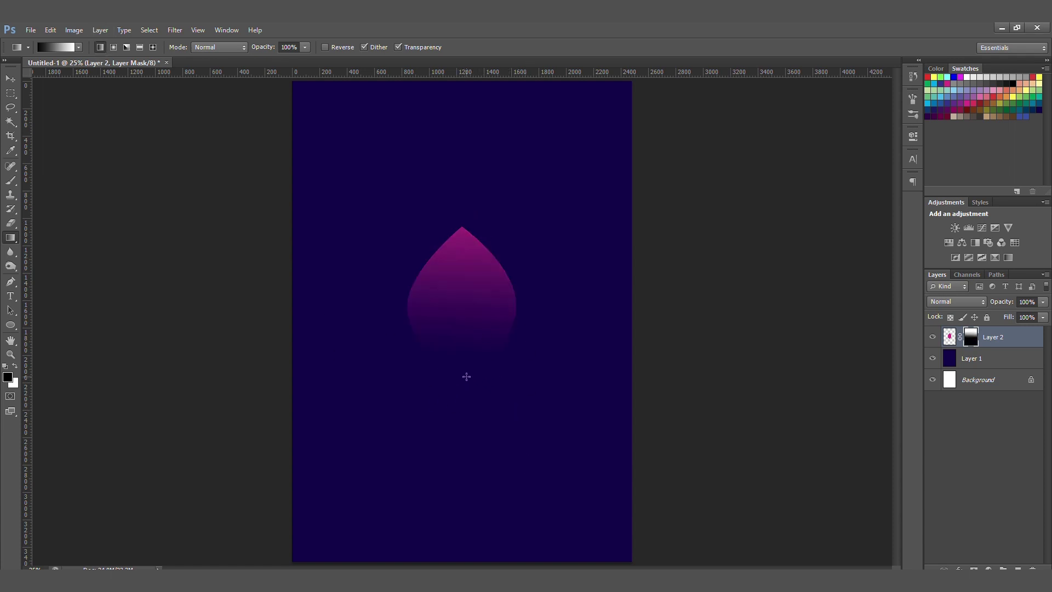
pyautogui.moveTo(467, 377); pyautogui.dragTo(471, 238)
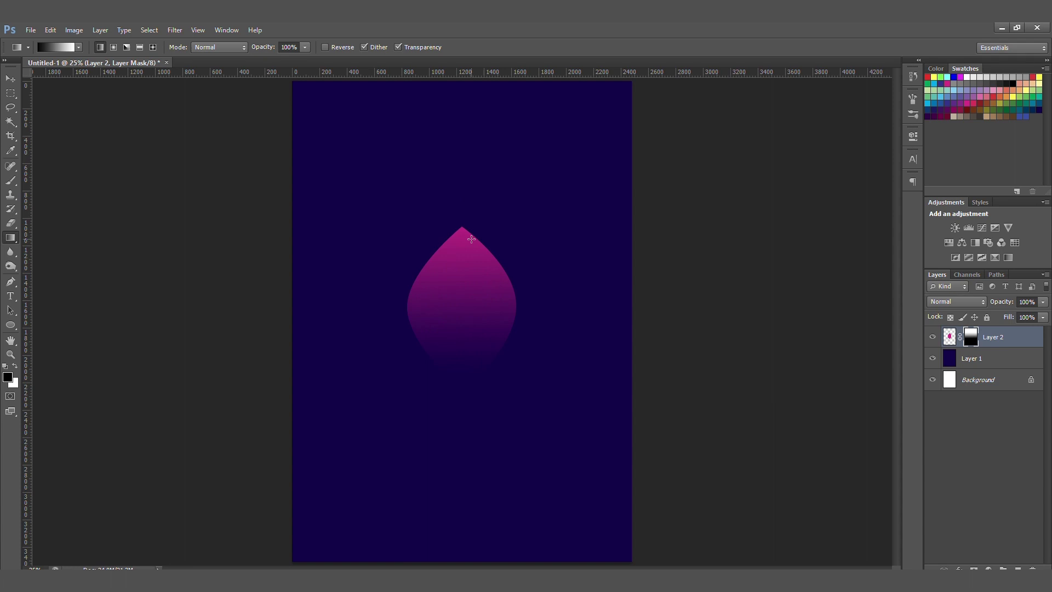
# Duplicate the petal layer and move the copy left so it partly overlaps the original petal
pyautogui.click(1010, 339)
pyautogui.moveTo(1017, 338); pyautogui.dragTo(1018, 568)
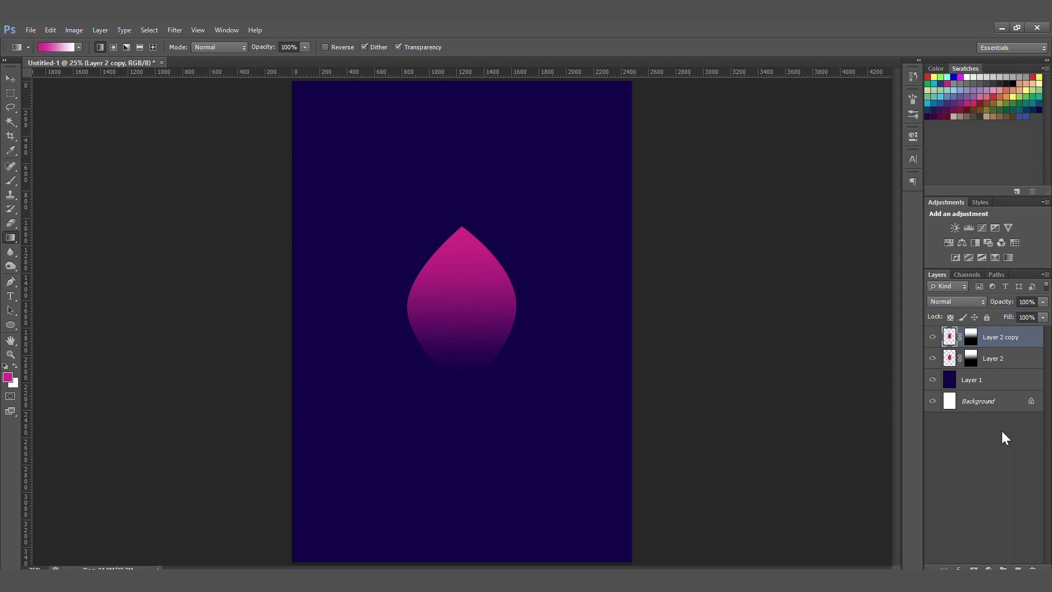
pyautogui.press('v')
pyautogui.moveTo(474, 286); pyautogui.dragTo(420, 295)
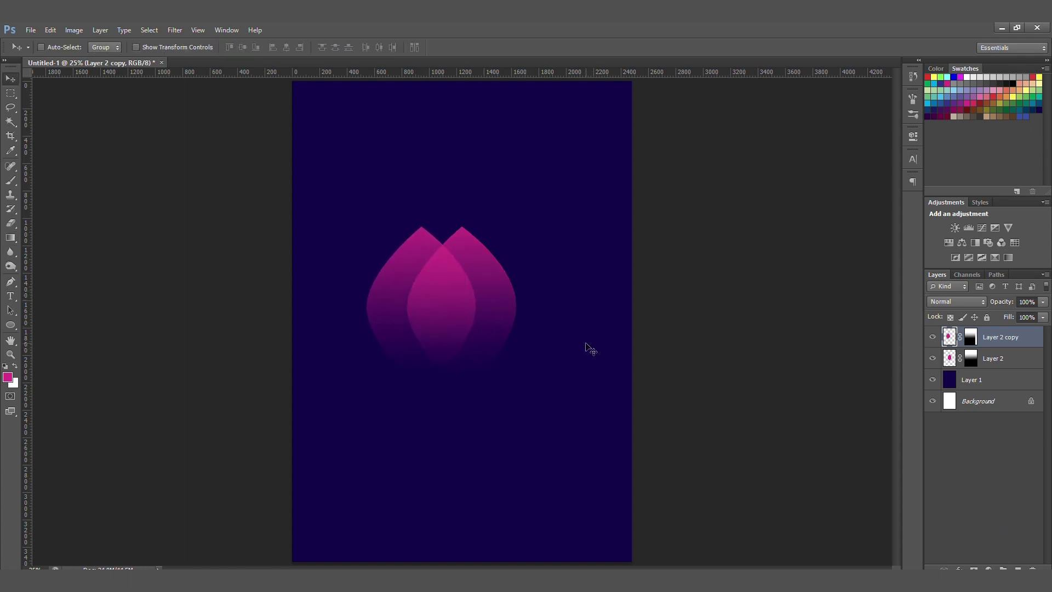
# Rotate the copied petal to about -24.64° and shift it slightly down and left beside the central petal
pyautogui.hotkey('ctrl', 't')
pyautogui.moveTo(488, 209); pyautogui.dragTo(450, 167)
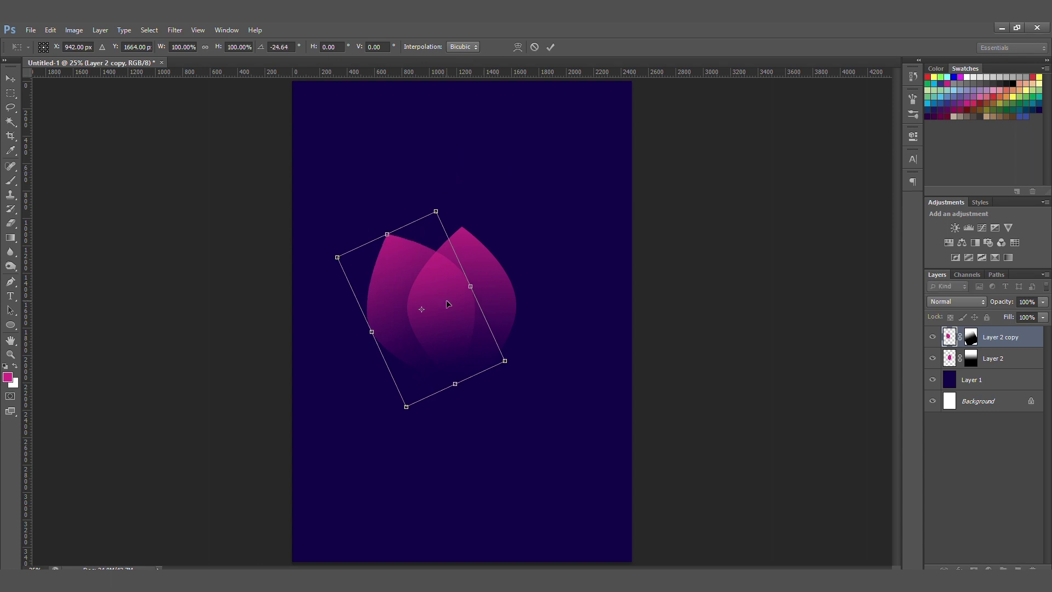
pyautogui.moveTo(445, 345); pyautogui.dragTo(440, 352)
pyautogui.doubleClick(479, 331)
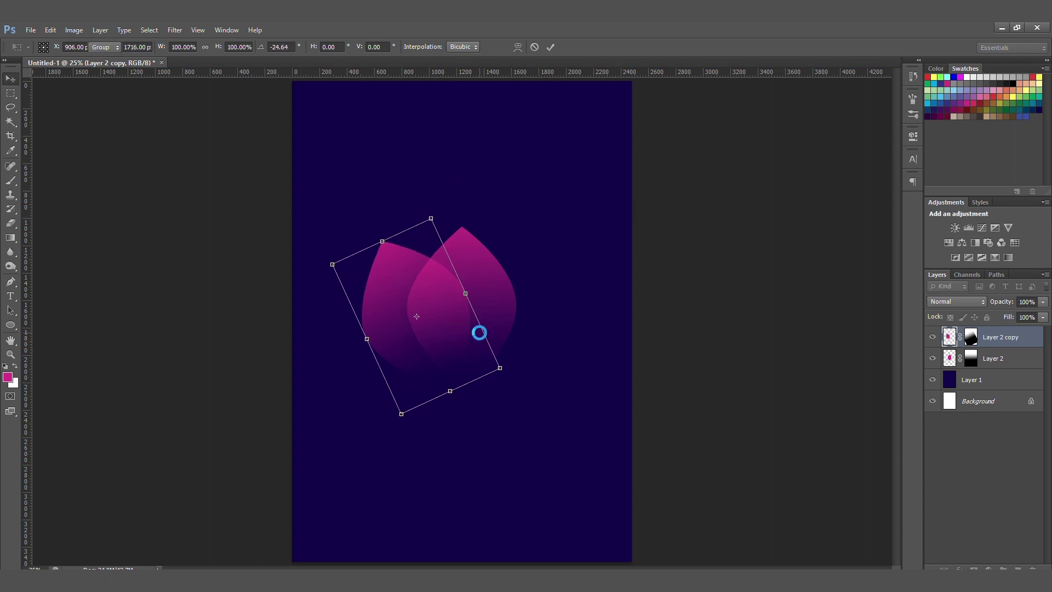
# Duplicate the tilted petal, flip the copy horizontally and place it on the right side of the central petal
pyautogui.moveTo(998, 347); pyautogui.dragTo(1017, 569)
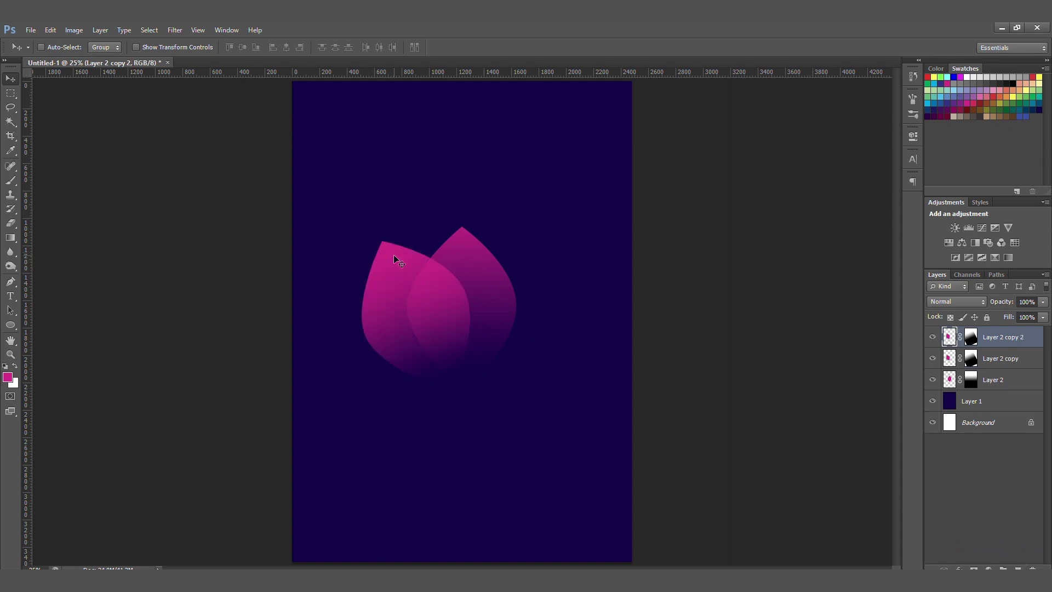
pyautogui.hotkey('ctrl', 't')
pyautogui.rightClick(437, 286)
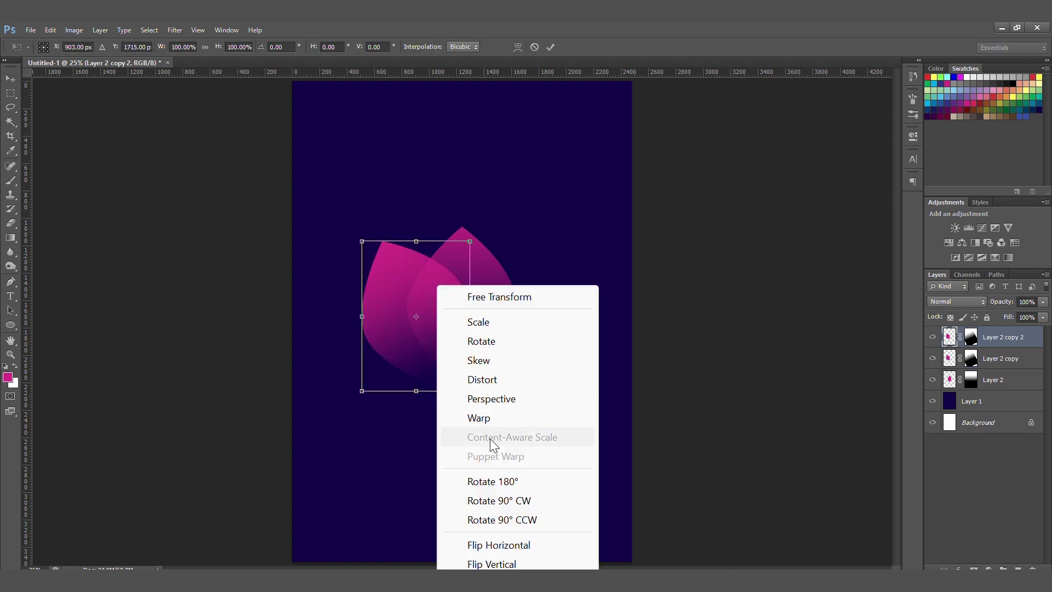
pyautogui.click(498, 545)
pyautogui.moveTo(430, 285); pyautogui.dragTo(539, 286)
pyautogui.press('Return')
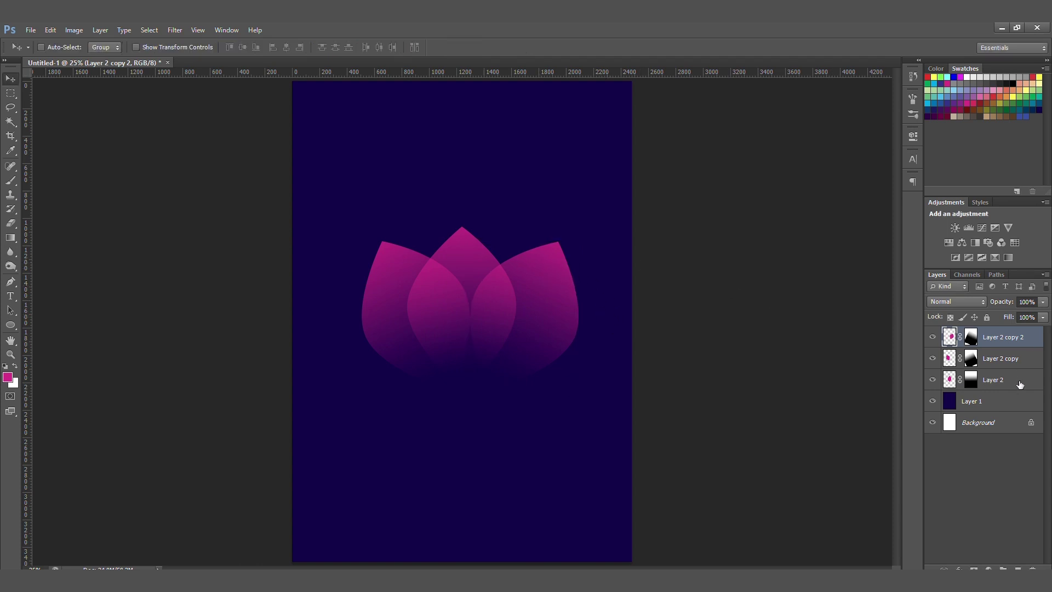
# Duplicate all three petal layers, flip the copies vertically and place them below the originals as a mirrored set
pyautogui.click(1001, 380)
pyautogui.keyDown('shift'); pyautogui.click(1005, 338); pyautogui.keyUp('shift')
pyautogui.moveTo(1020, 377); pyautogui.dragTo(1018, 567)
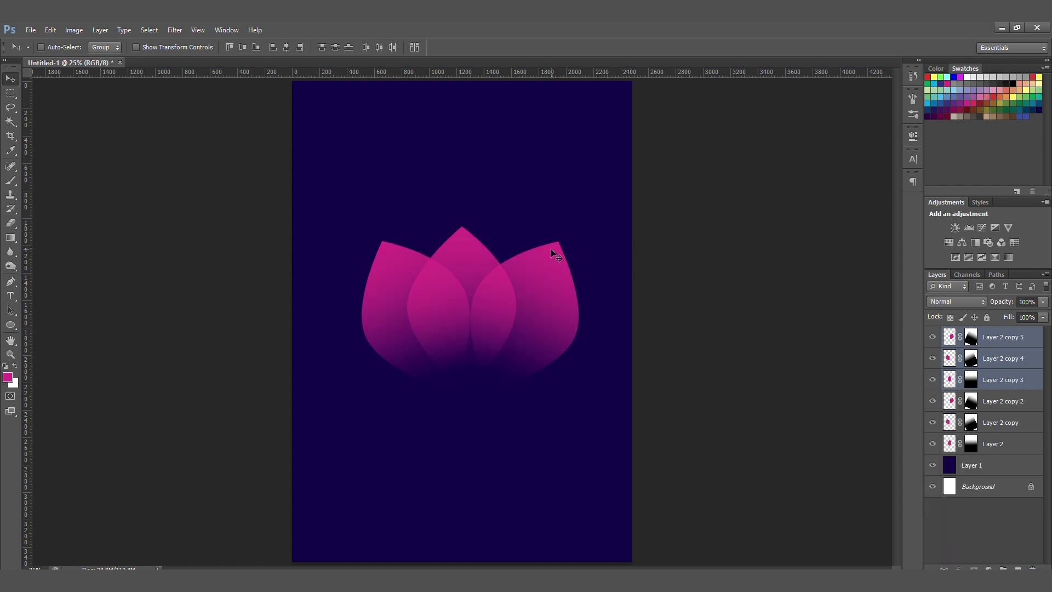
pyautogui.hotkey('ctrl', 't')
pyautogui.rightClick(505, 284)
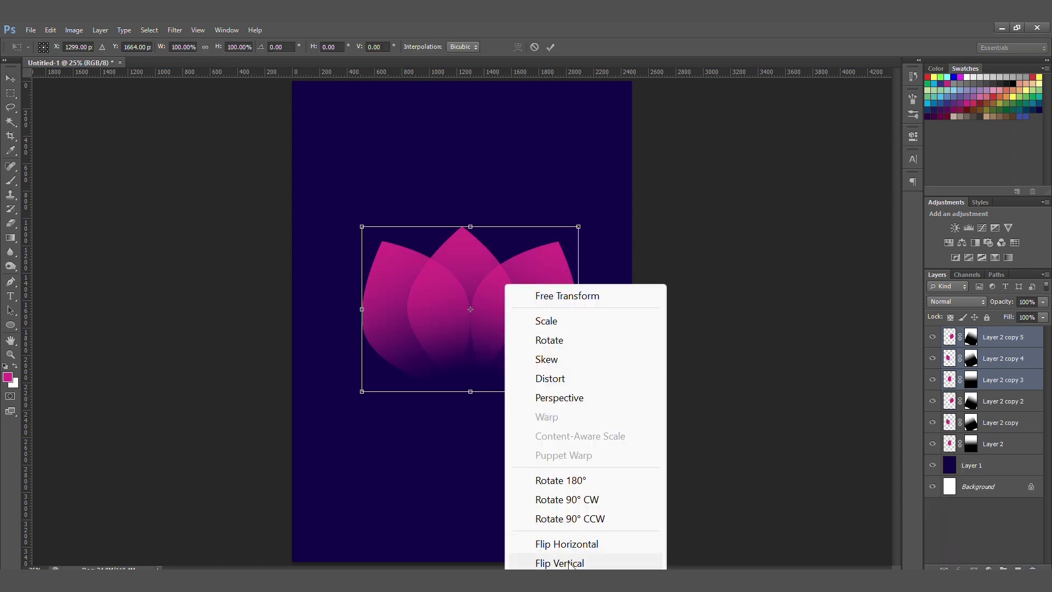
pyautogui.click(569, 563)
pyautogui.moveTo(487, 267); pyautogui.dragTo(493, 403)
pyautogui.press('Return')
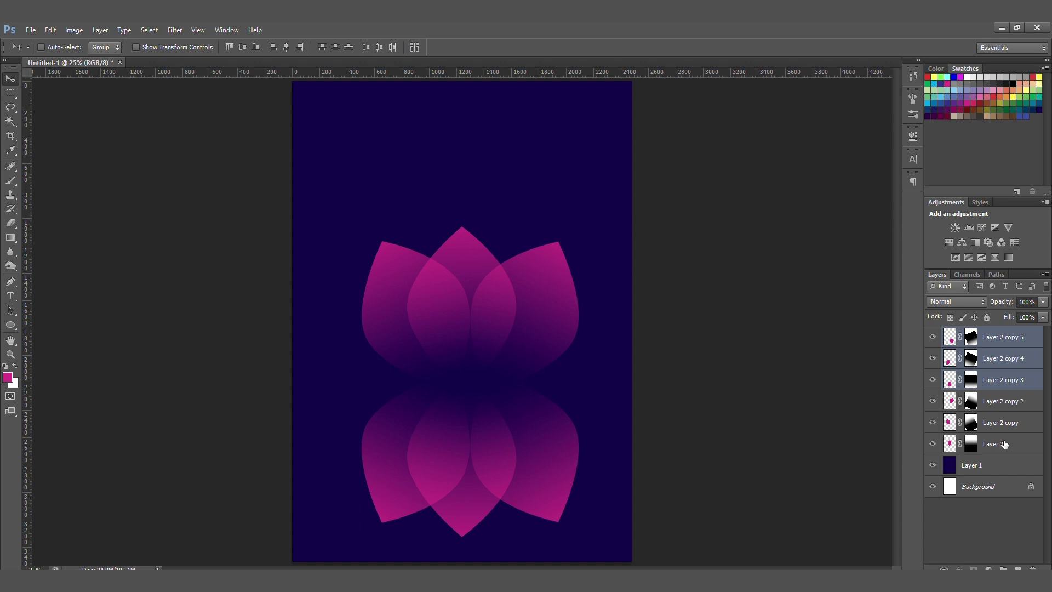
# Duplicate the three lower petals, rotate the copies 90° clockwise and place them on the flower's left side
pyautogui.hotkey('ctrl', 'j')
pyautogui.hotkey('ctrl', 't')
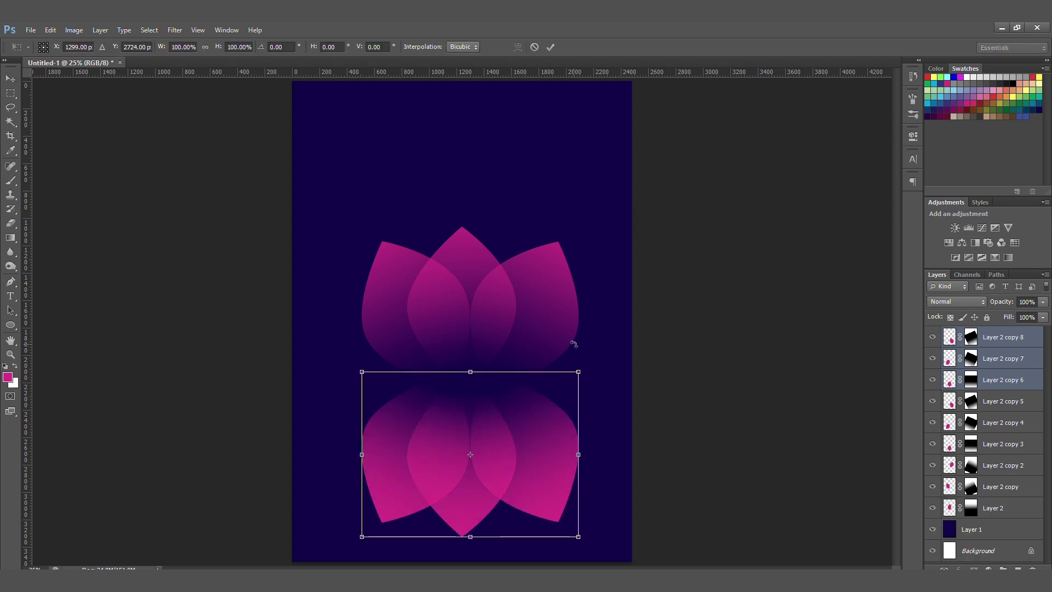
pyautogui.rightClick(578, 448)
pyautogui.click(589, 335)
pyautogui.moveTo(518, 422); pyautogui.dragTo(411, 361)
pyautogui.press('Return')
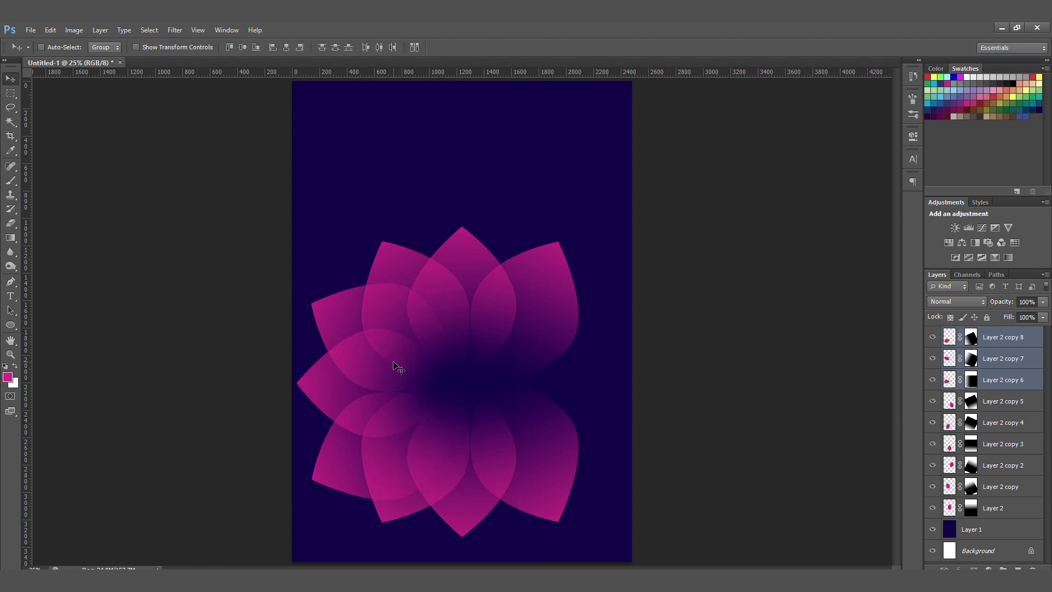
# Duplicate the three left-hand petals, flip the copies horizontally and place them on the flower's right side
pyautogui.hotkey('ctrl', 'j')
pyautogui.rightClick(395, 363)
pyautogui.click(398, 338)
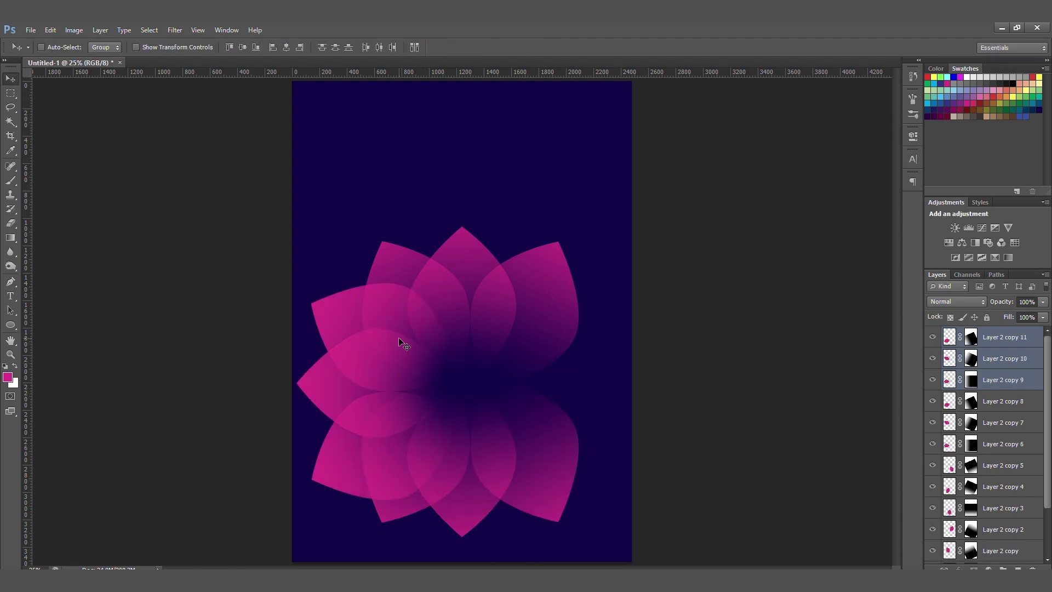
pyautogui.hotkey('ctrl', 't')
pyautogui.rightClick(399, 338)
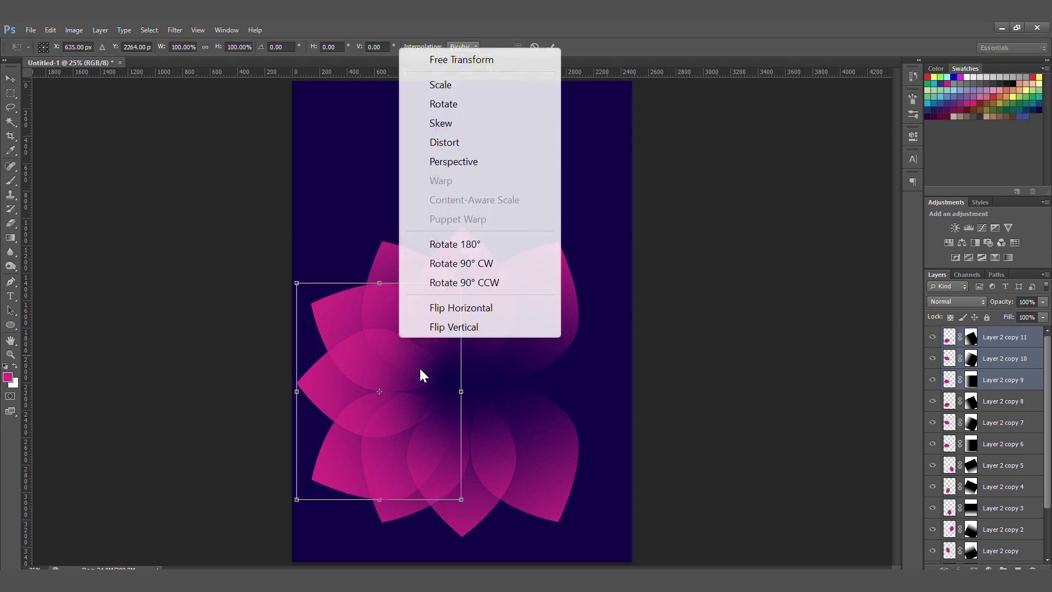
pyautogui.click(475, 310)
pyautogui.moveTo(384, 356); pyautogui.dragTo(563, 363)
pyautogui.press('Return')
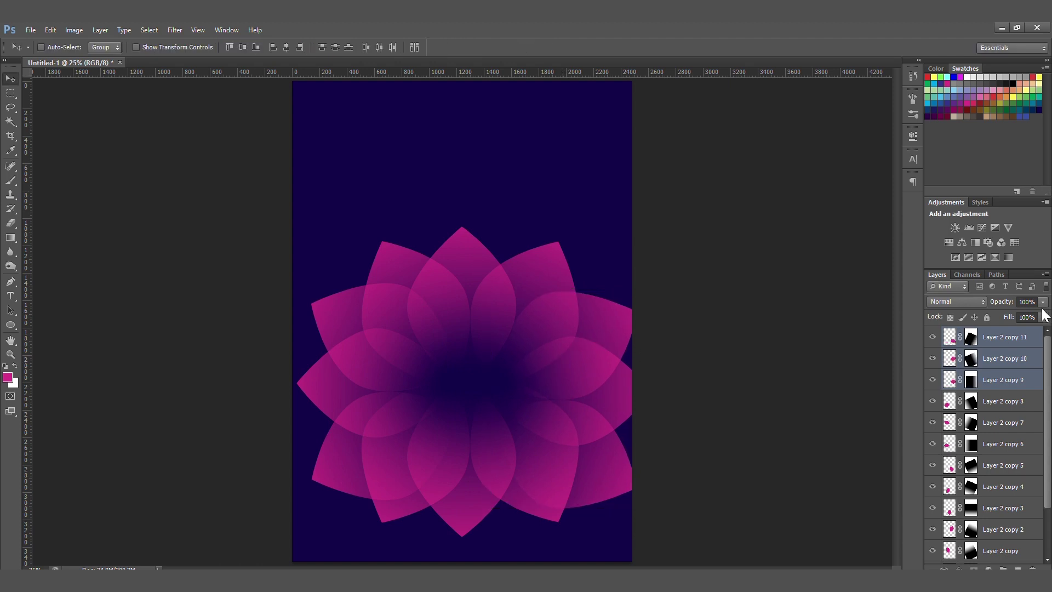
pyautogui.scroll(-3, 1022, 383)
pyautogui.keyDown('shift'); pyautogui.click(997, 511); pyautogui.keyUp('shift')
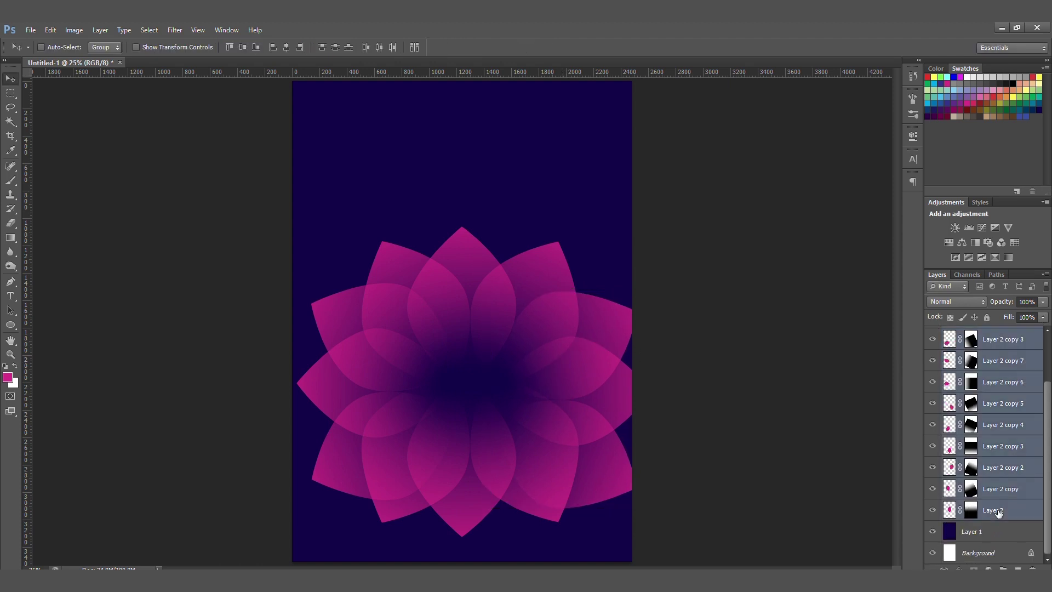
pyautogui.hotkey('ctrl', 'g')
pyautogui.hotkey('ctrl', 'z')
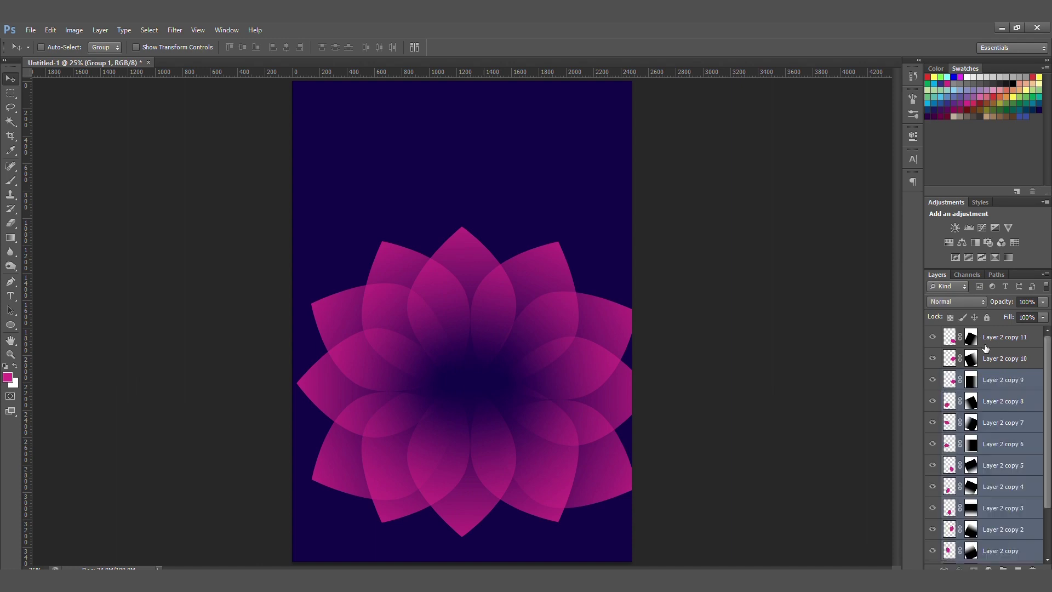
# Group all the petal layers from Layer 2 to Layer 2 copy 11 and name the group "flower"
pyautogui.scroll(-3, 1004, 462)
pyautogui.click(996, 510)
pyautogui.scroll(3, 1011, 428)
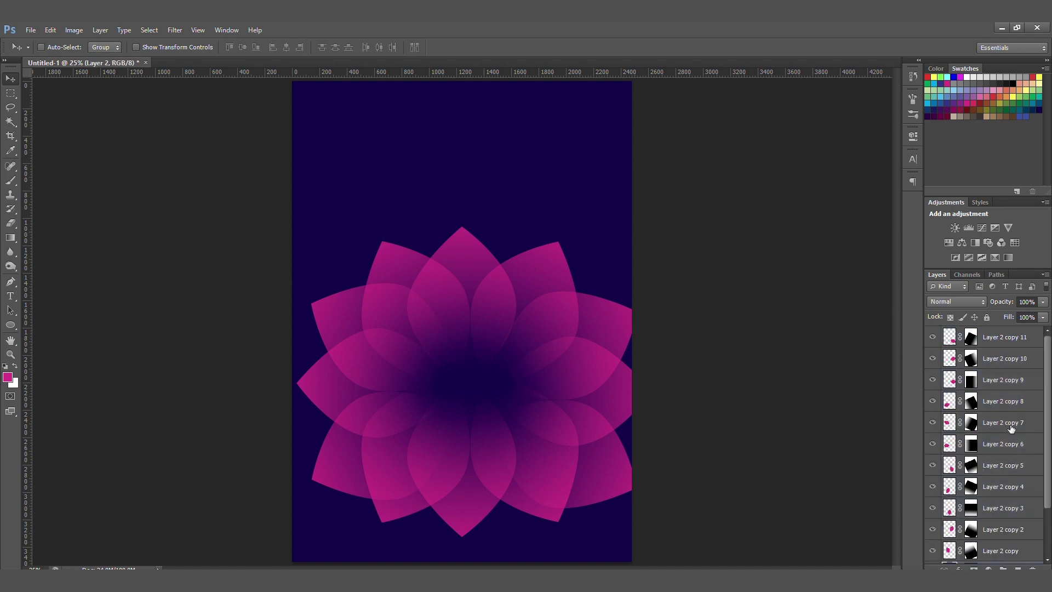
pyautogui.keyDown('shift'); pyautogui.click(1003, 336); pyautogui.keyUp('shift')
pyautogui.hotkey('ctrl', 'g')
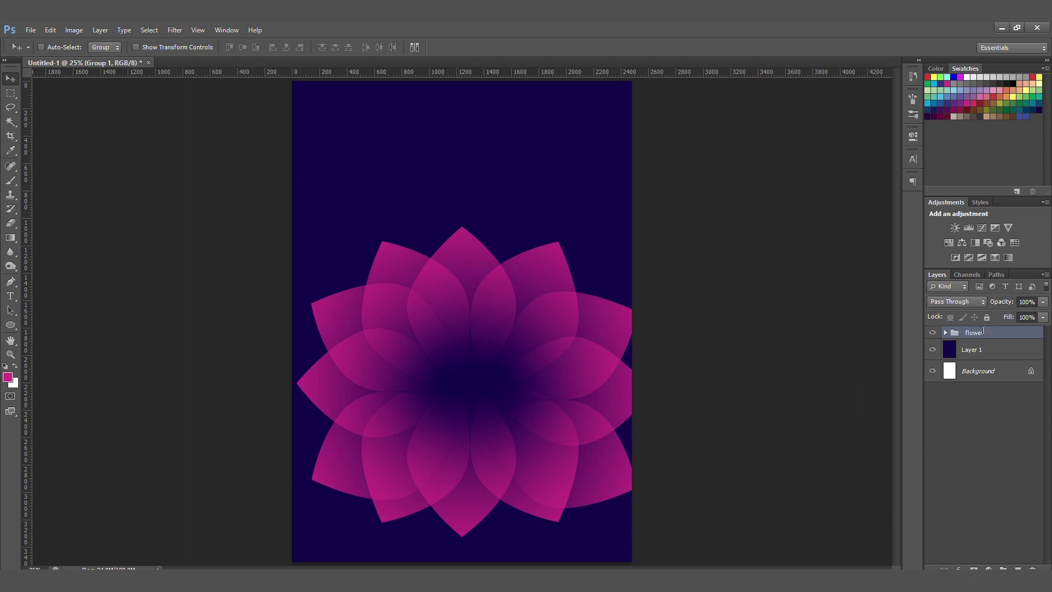
# Scale the flower group proportionally to about 48.15% and position it near the centre of the canvas
pyautogui.hotkey('ctrl', 't')
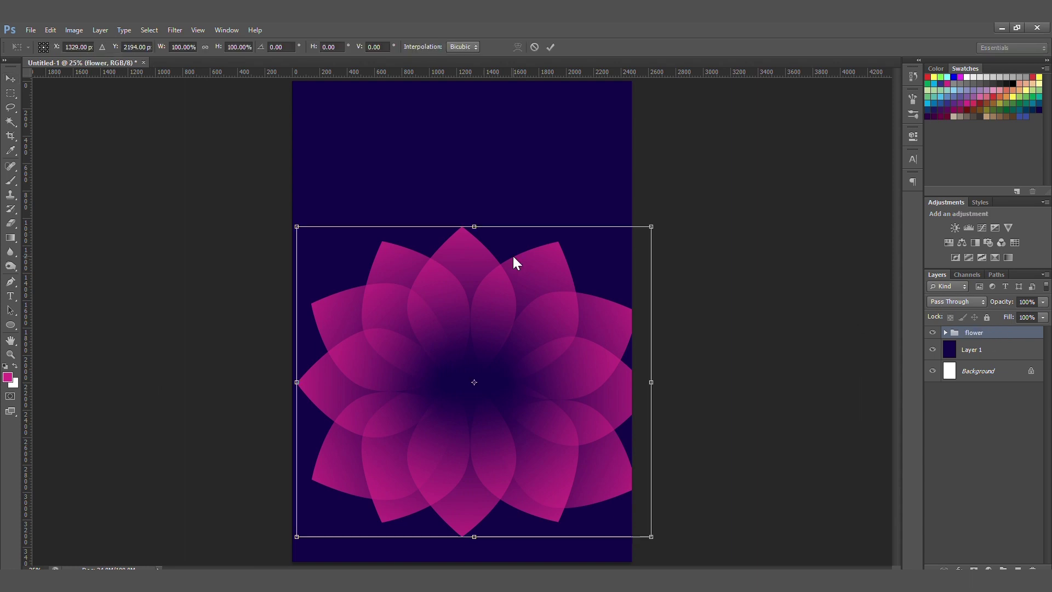
pyautogui.moveTo(652, 227); pyautogui.dragTo(614, 260)
pyautogui.moveTo(556, 400); pyautogui.dragTo(543, 356)
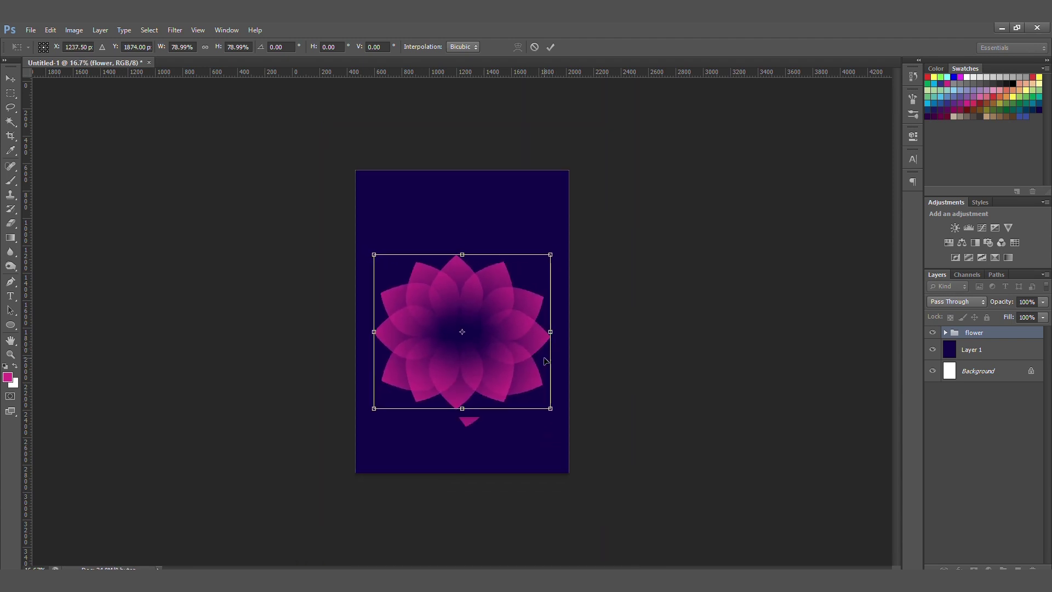
pyautogui.hotkey('ctrl', '-')
pyautogui.moveTo(532, 270); pyautogui.dragTo(510, 299)
pyautogui.moveTo(477, 342)
pyautogui.mouseDown()
pyautogui.moveTo(478, 327)
pyautogui.moveTo(477, 336)
pyautogui.mouseUp()
pyautogui.press('Return')
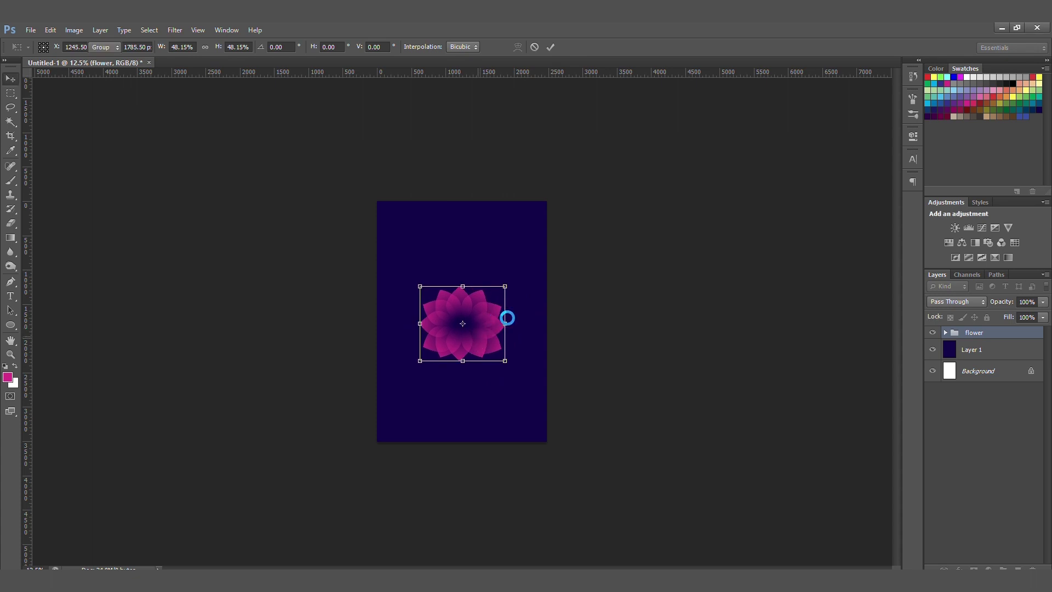